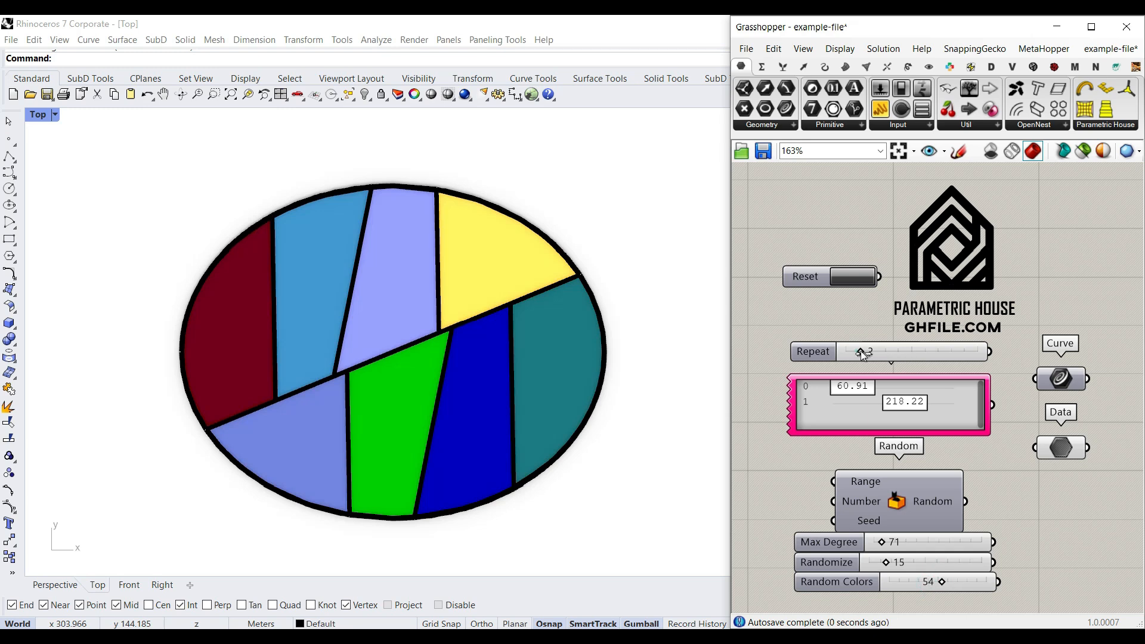
Feed the two-value angle list into the Data parameter and set its second angle to 159.16.
click(851, 277)
drag(993, 407, 1034, 447)
mouse_move(909, 404)
mouse_down()
mouse_move(826, 388)
mouse_move(883, 405)
mouse_move(832, 405)
mouse_move(888, 405)
mouse_up()
Draw a closed six-sided polyline as the new boundary for the subdivision.
click(553, 297)
key(Return)
click(537, 281)
click(391, 160)
click(182, 232)
click(141, 391)
click(323, 489)
click(513, 471)
click(537, 281)
Reshape the polygon by moving its right vertex outward and down, bottom vertex down, and upper-left vertex outward and up.
click(537, 280)
drag(588, 281, 662, 282)
drag(610, 251, 610, 327)
click(324, 489)
drag(324, 466, 324, 533)
click(180, 233)
drag(224, 233, 174, 232)
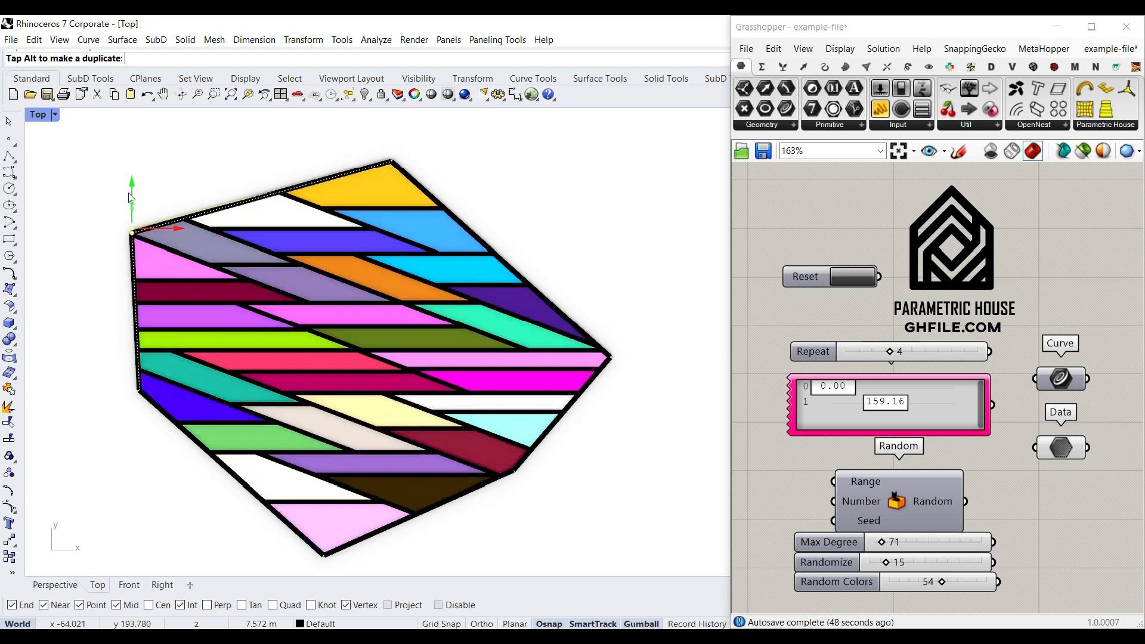
drag(131, 192, 132, 161)
click(531, 225)
Drive Data with the Random output, using Repeat 2, Max Degree 503, Randomize 3 and Random Colors 33, and reset the subdivision.
click(967, 499)
drag(880, 351, 860, 351)
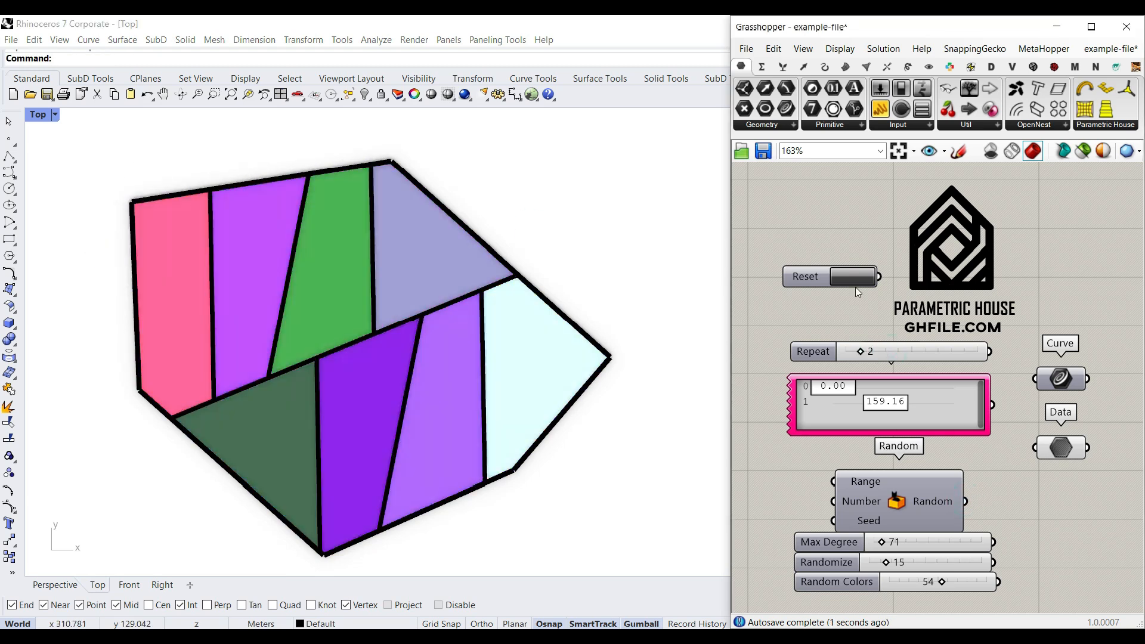
drag(941, 582, 923, 566)
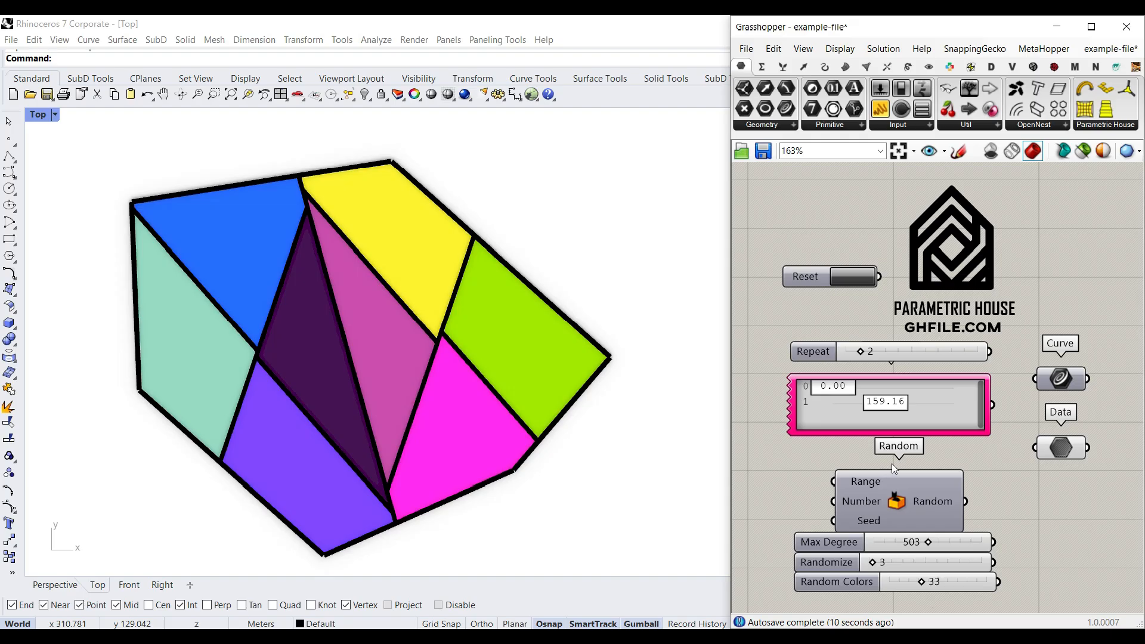
click(856, 280)
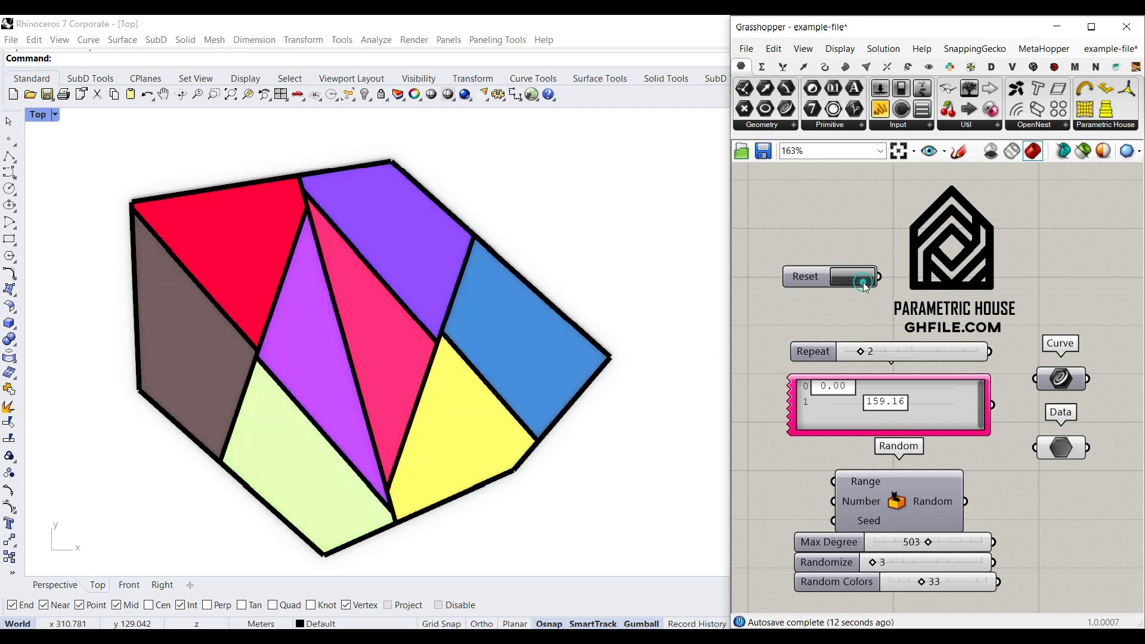
Select the boundary polygon and move its top vertex to the right.
click(531, 285)
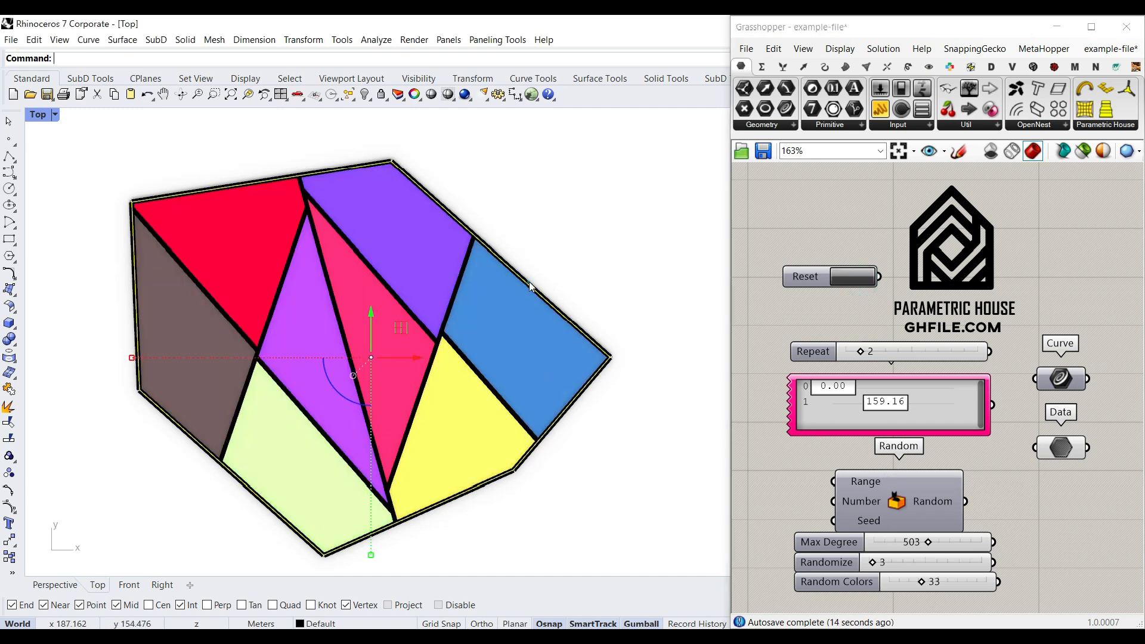
scroll(530, 281, down, 3)
click(425, 237)
drag(426, 211, 526, 197)
click(568, 288)
scroll(462, 295, up, 6)
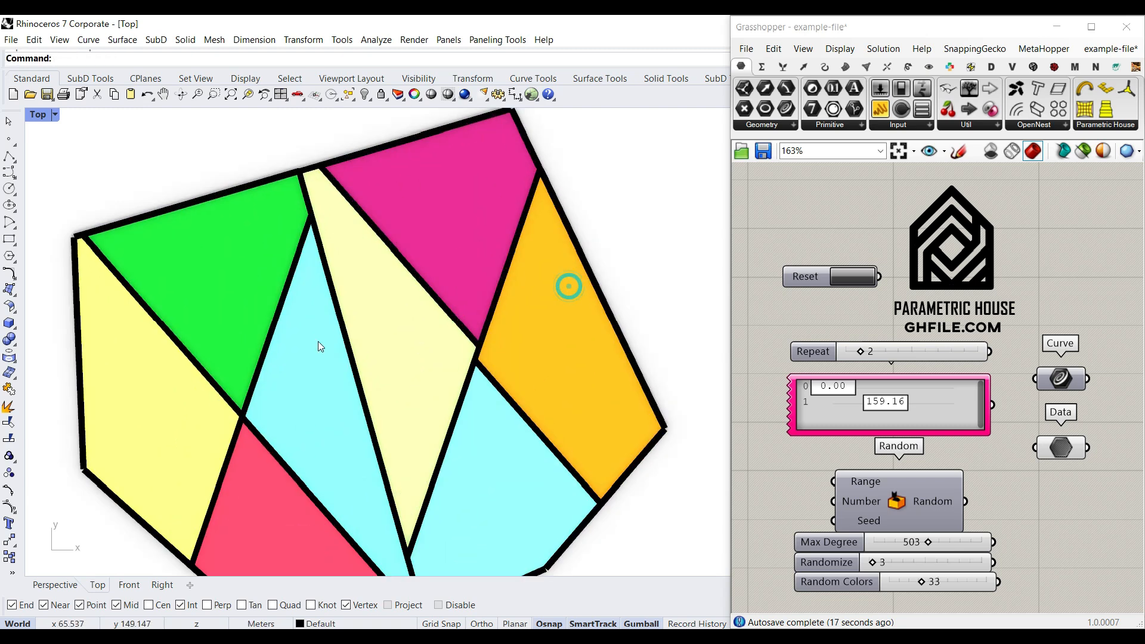
scroll(319, 341, down, 4)
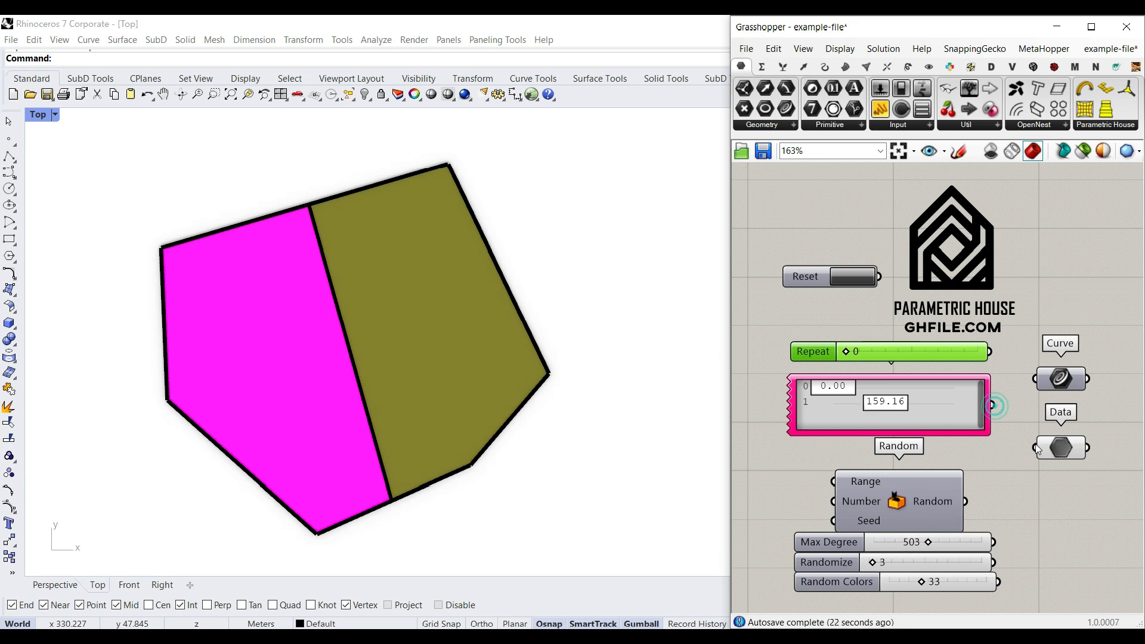
Set the two angles to 42.45 and 114.86 with Repeat at 1.
click(882, 406)
mouse_move(835, 389)
mouse_down()
mouse_move(821, 390)
mouse_move(846, 391)
mouse_up()
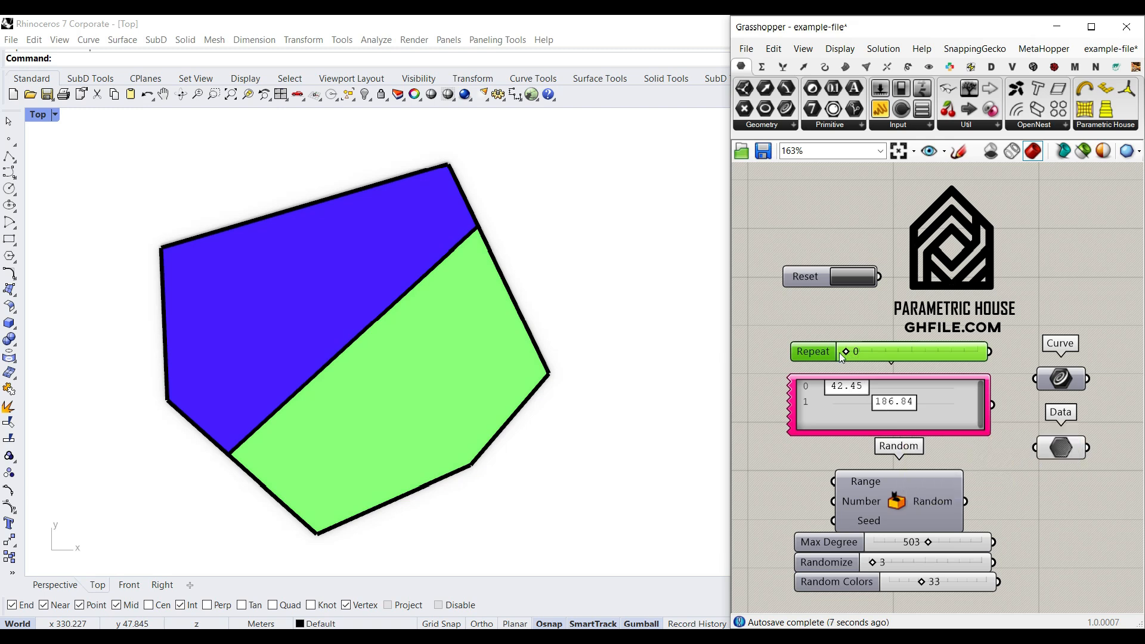
drag(847, 355, 860, 355)
drag(892, 405, 869, 407)
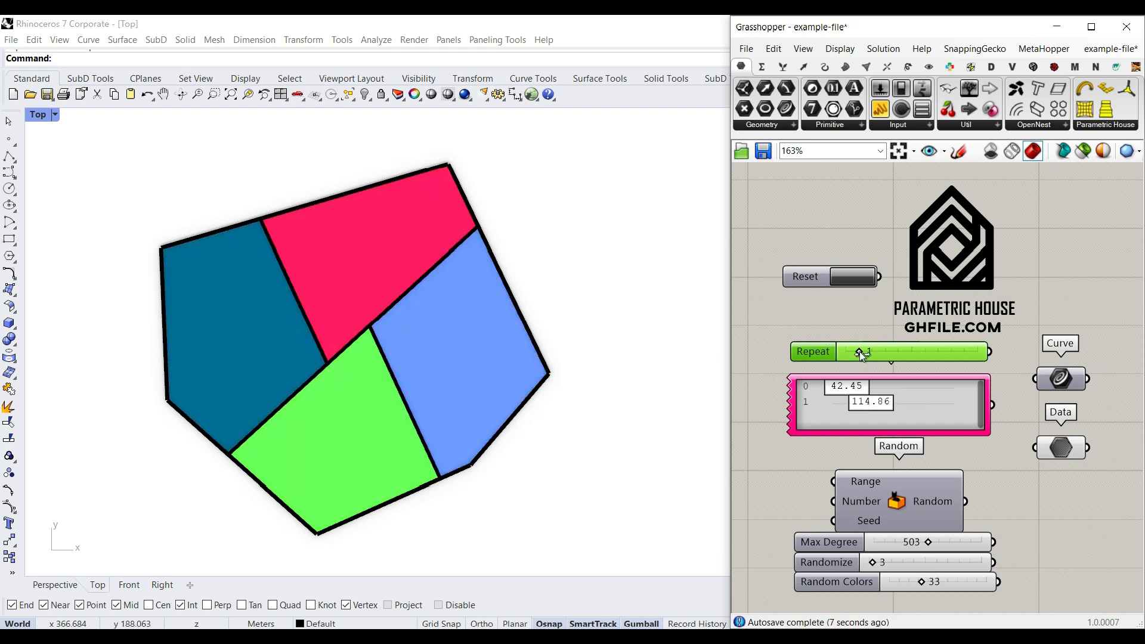
Raise Repeat to 4 and drive the division with random values, varying the Randomize and Random Colors settings.
drag(861, 352, 895, 353)
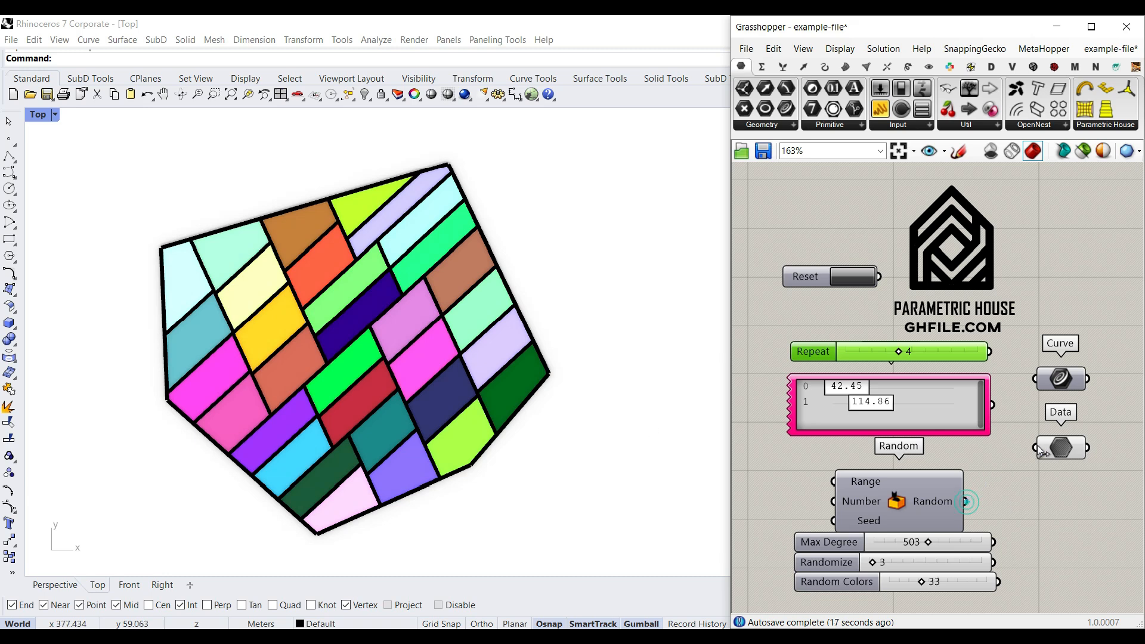
drag(876, 570, 935, 583)
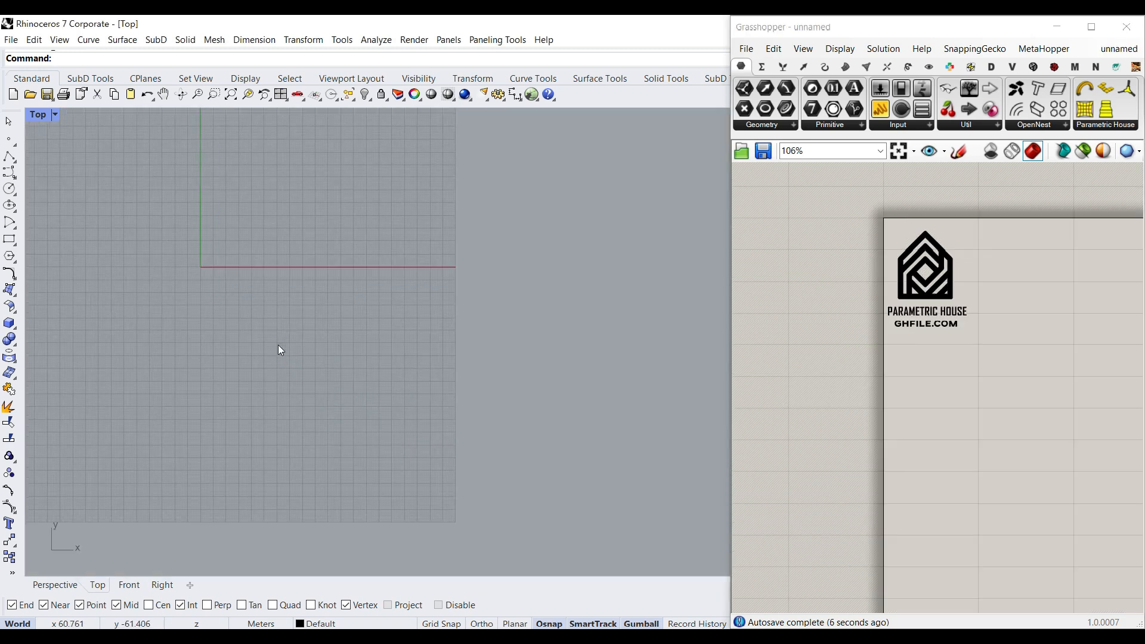
scroll(341, 312, up, 4)
right_drag(341, 409, 366, 366)
scroll(342, 366, down, 4)
scroll(366, 345, up, 4)
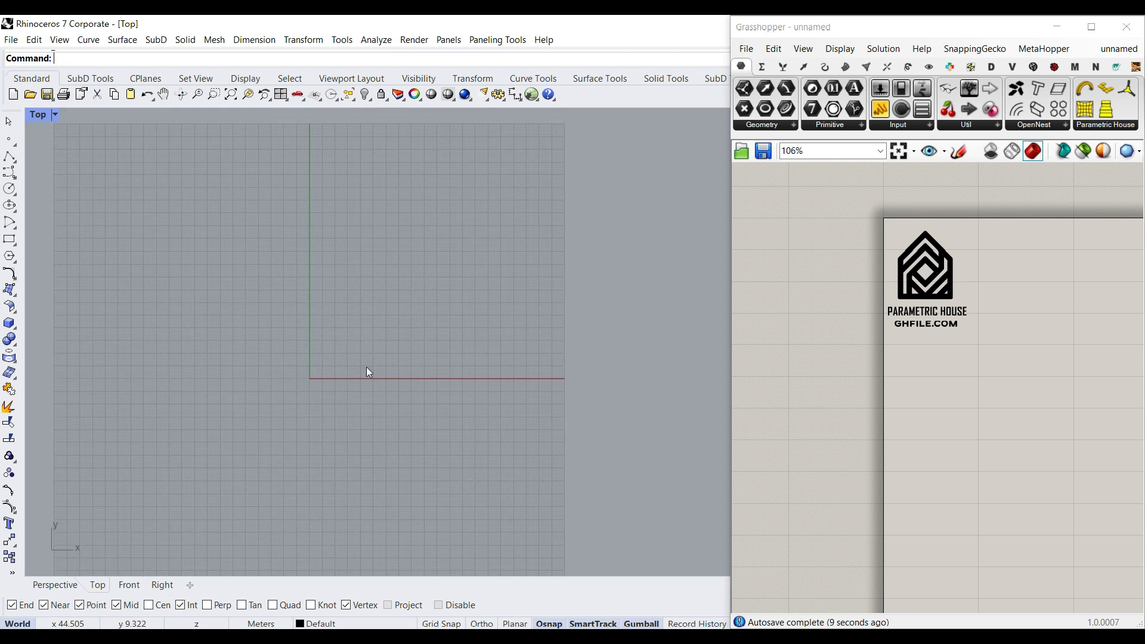
Add a Substrate triangulation component to the empty Grasshopper canvas and select it.
right_drag(941, 375, 790, 331)
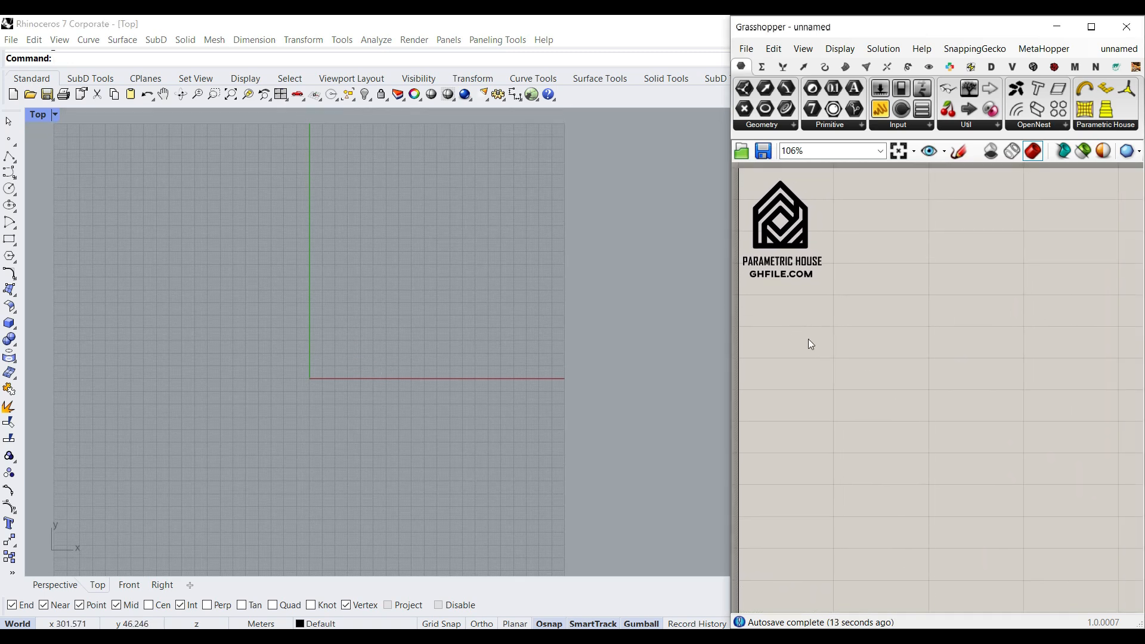
scroll(910, 219, up, 3)
right_drag(869, 248, 932, 338)
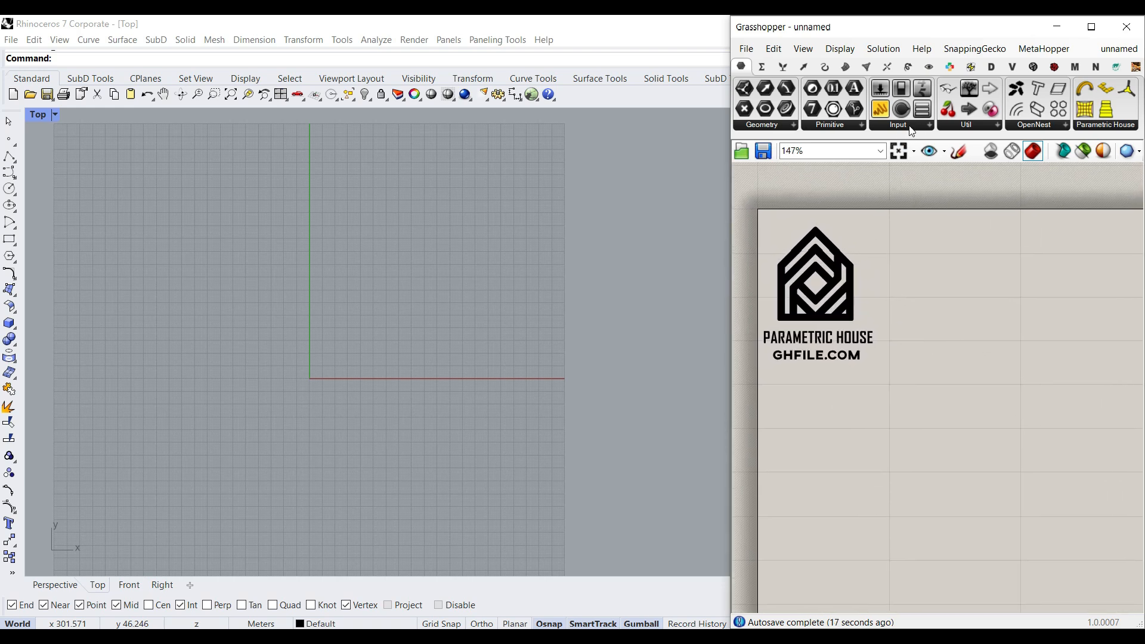
click(866, 66)
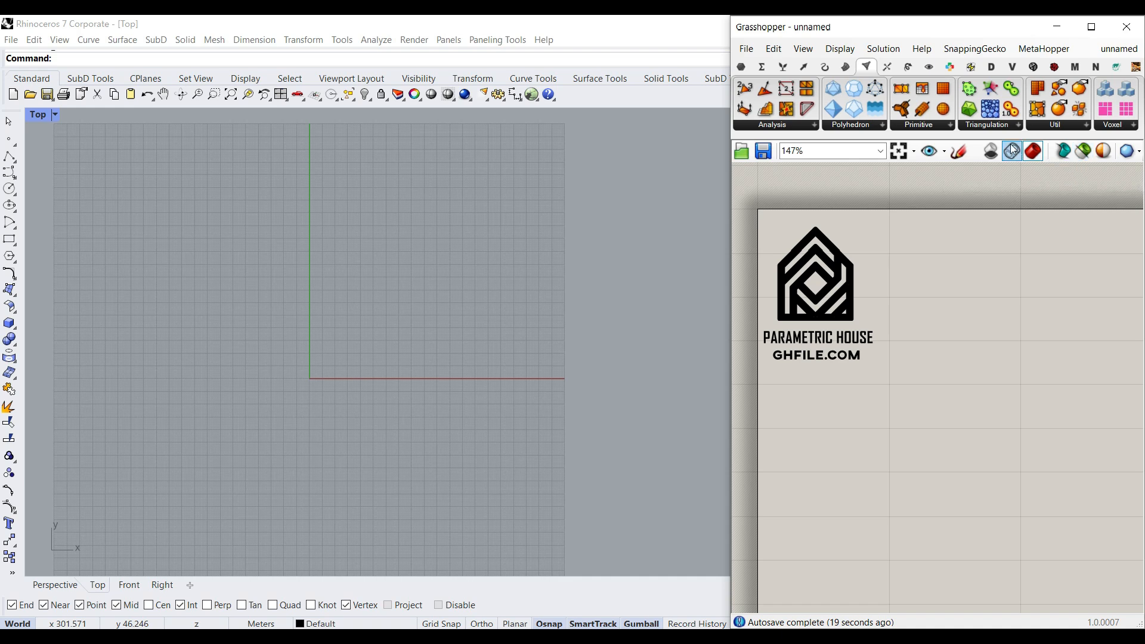
click(998, 126)
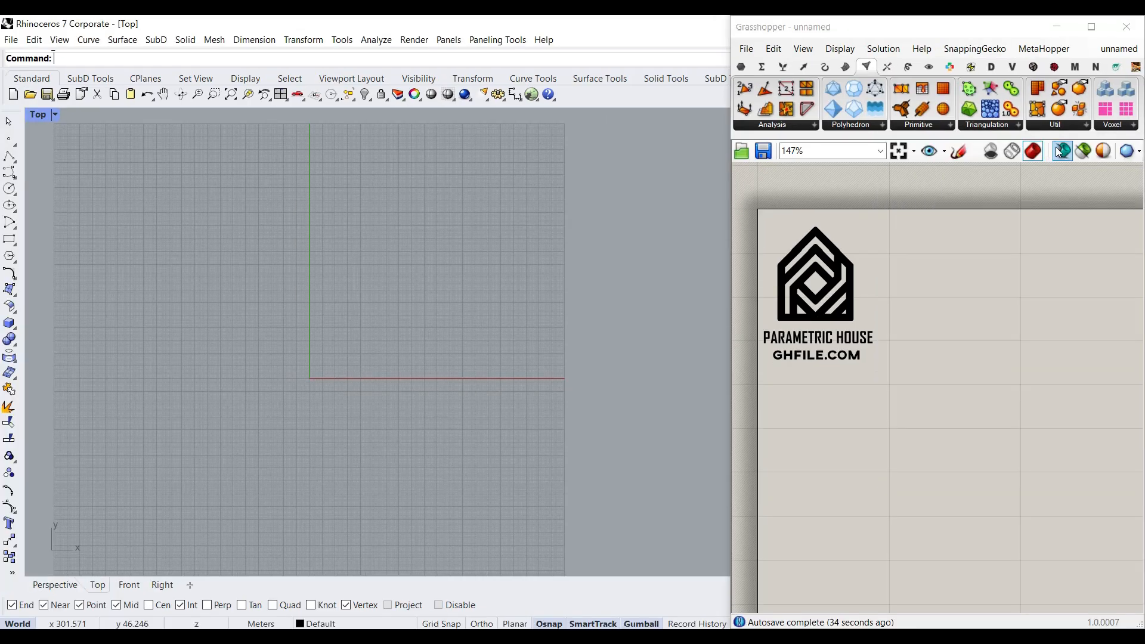
click(1007, 126)
drag(1036, 171, 1033, 454)
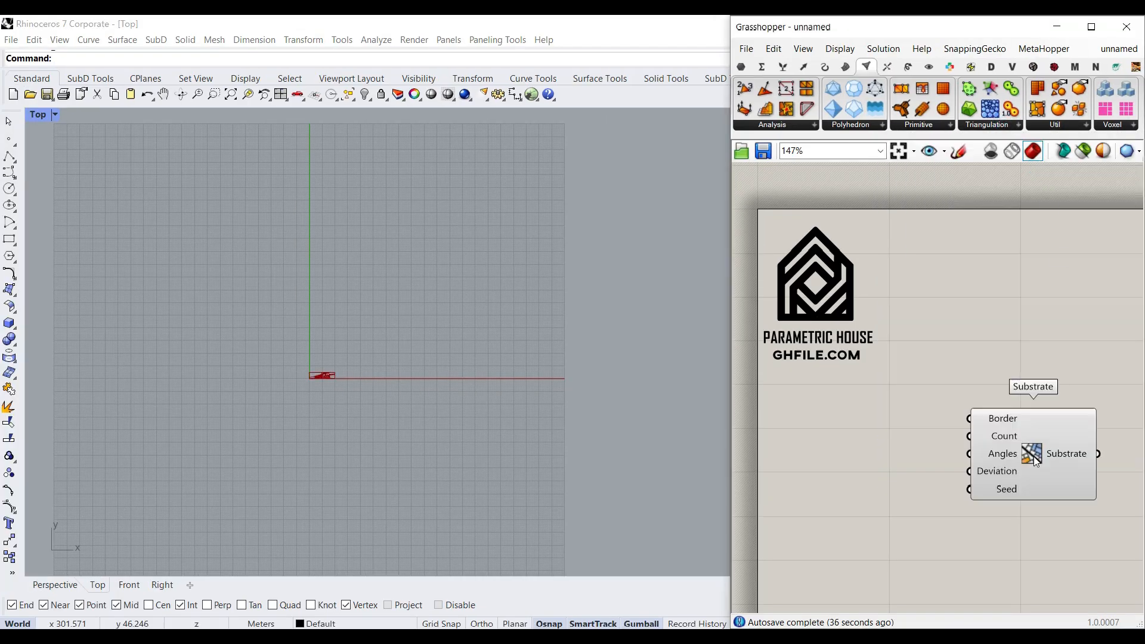
right_drag(1033, 453, 928, 387)
click(931, 381)
scroll(931, 381, up, 3)
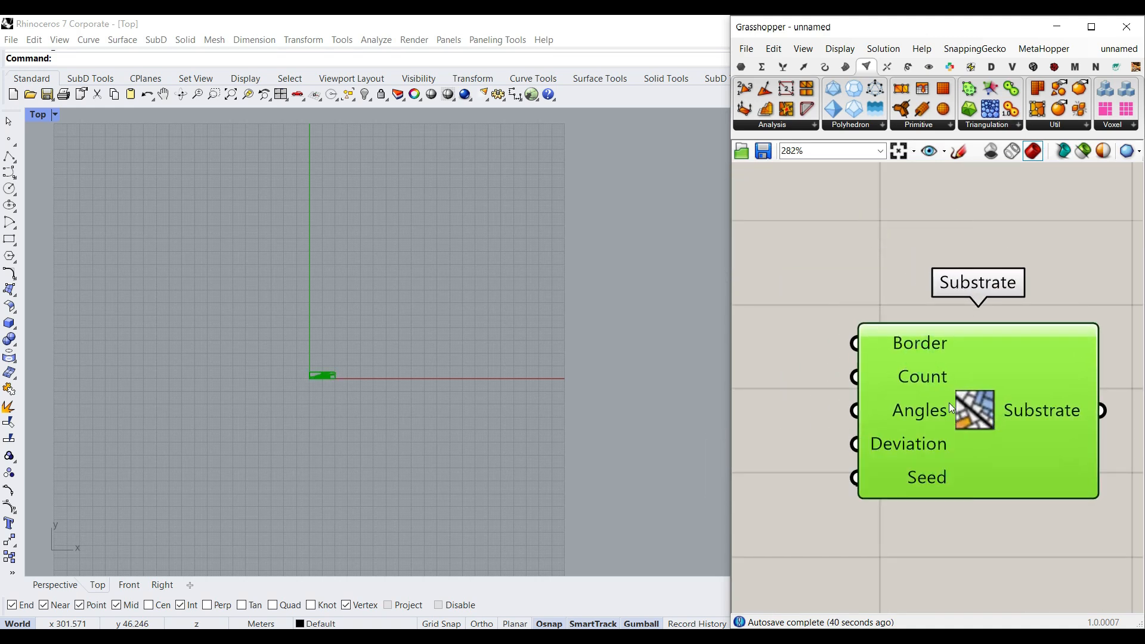
Draw a rectangle around the origin in the Top view as the substrate boundary.
mouse_move(943, 476)
mouse_move(903, 346)
click(10, 242)
click(220, 216)
click(466, 501)
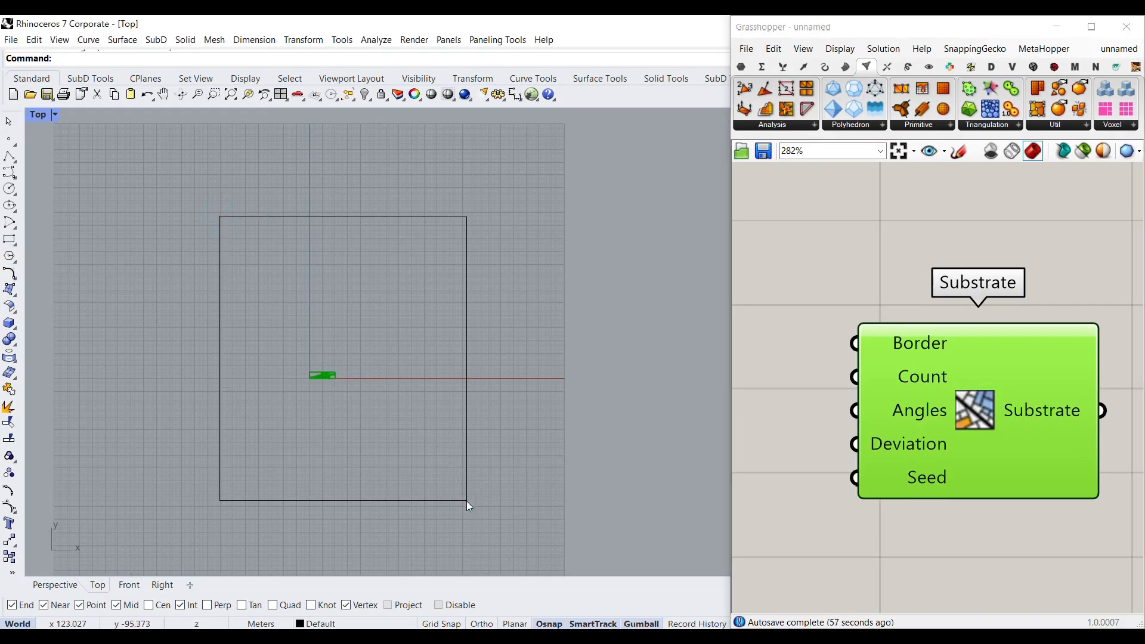
Set one rectangle as the Substrate's Border by picking opposite corners of the drawn rectangle.
right_click(907, 342)
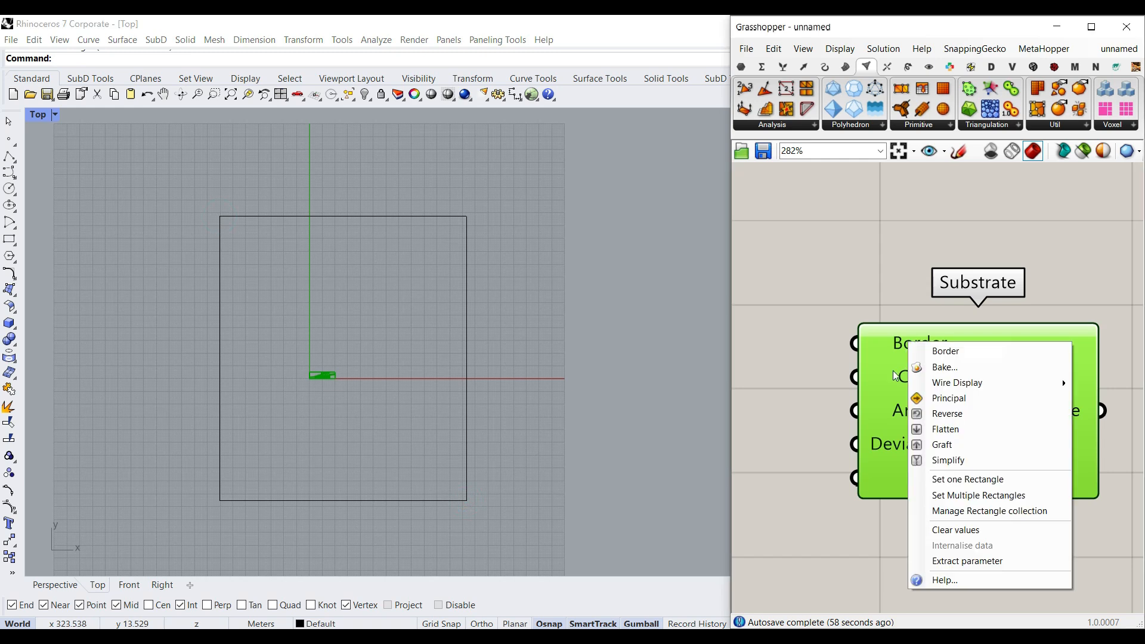
click(947, 480)
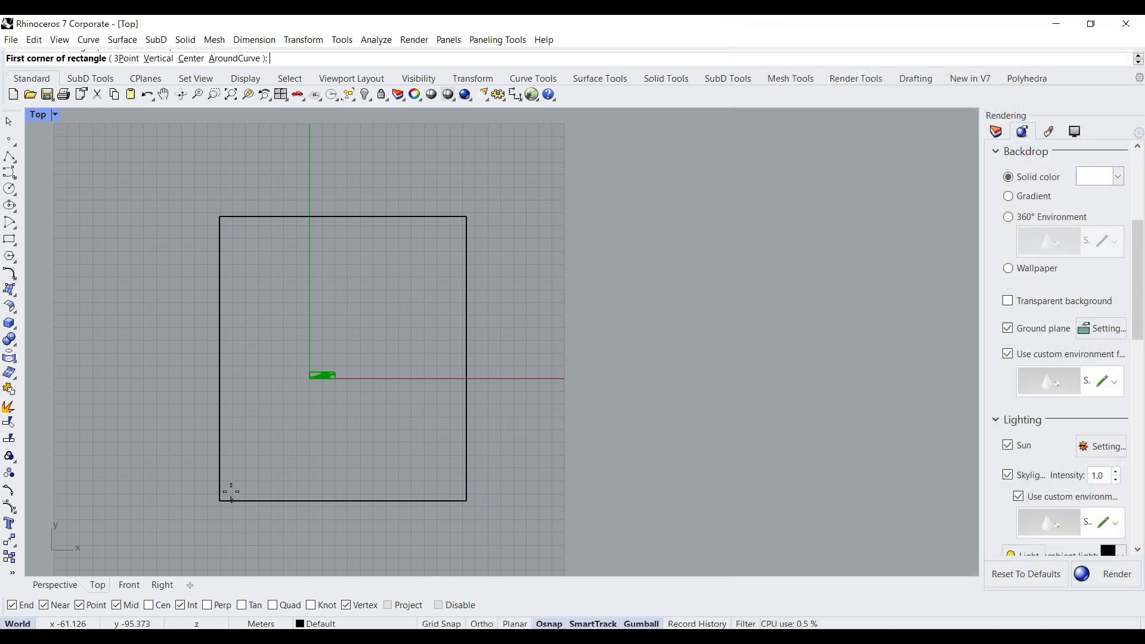
click(220, 500)
click(462, 213)
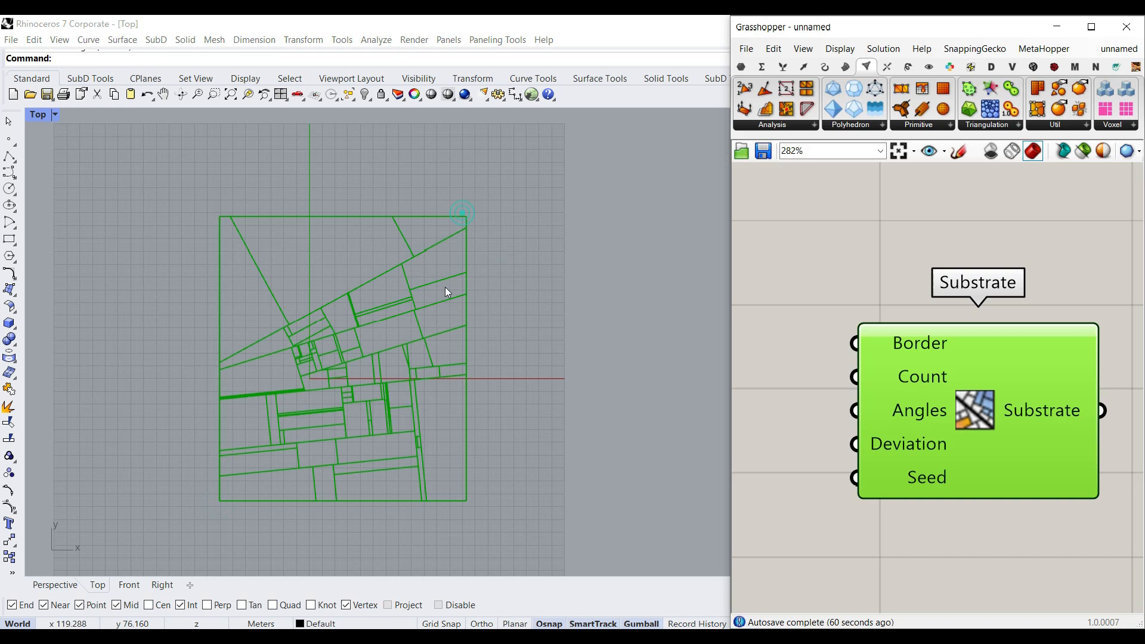
Widen the drawn rectangle symmetrically about its centre.
click(464, 292)
drag(218, 367, 158, 366)
click(135, 372)
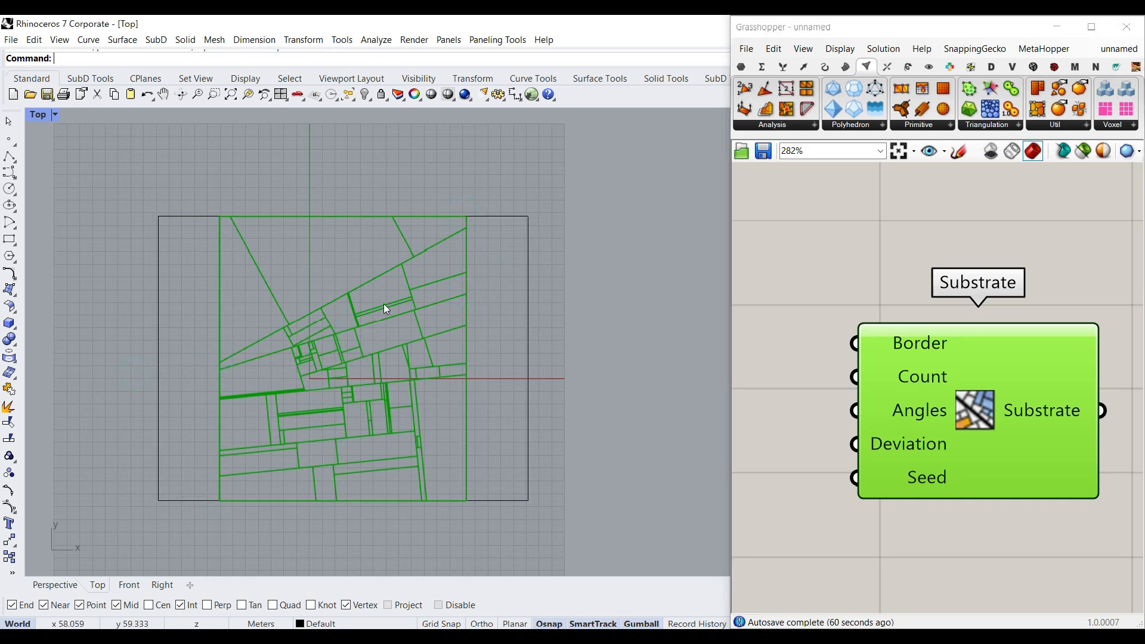
Add a Curve parameter referencing the drawn rectangle and connect it to the Substrate's Border input.
click(742, 66)
click(783, 125)
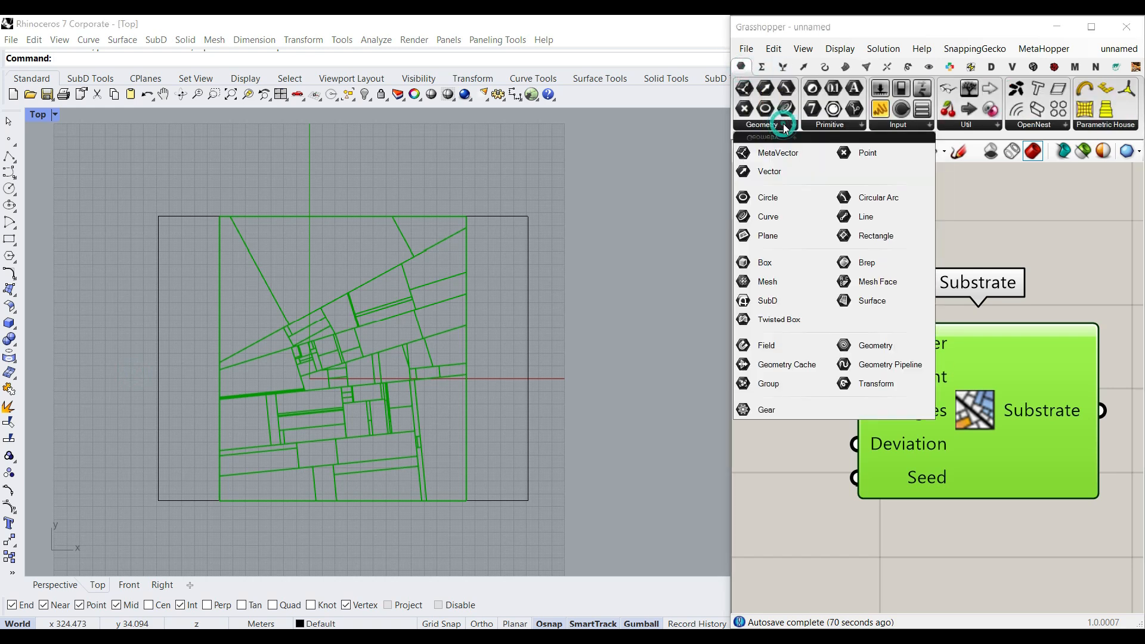
click(786, 109)
click(784, 342)
right_drag(821, 370, 848, 368)
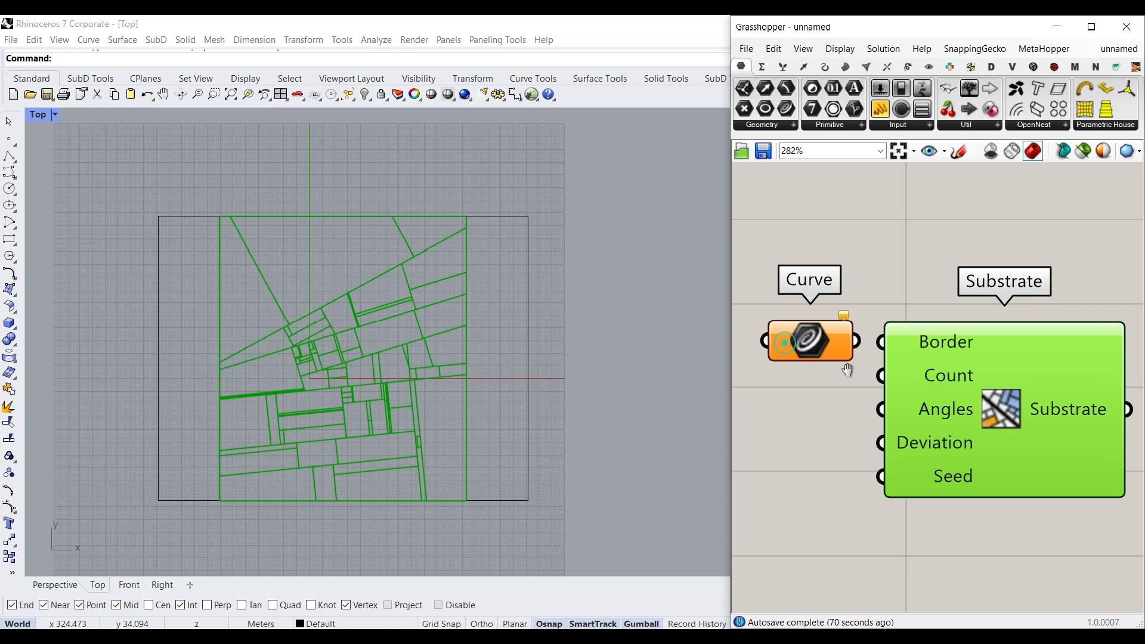
right_drag(848, 368, 853, 366)
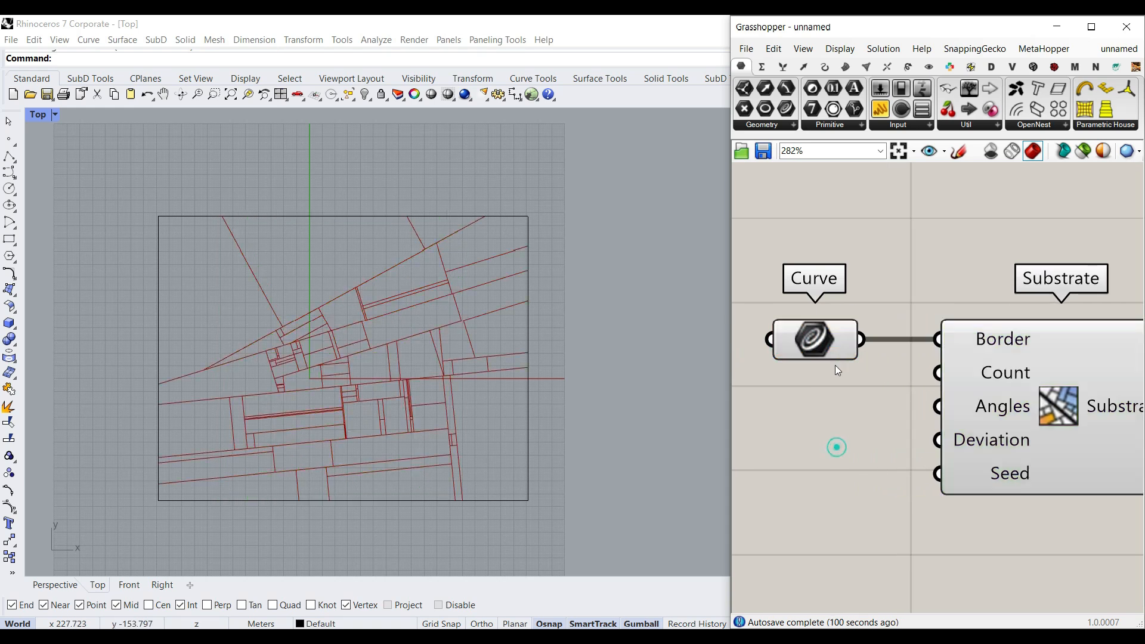
Stretch the boundary rectangle vertically about its centre and select the Substrate component.
click(824, 338)
click(527, 360)
drag(344, 501, 345, 530)
click(538, 432)
scroll(975, 416, down, 2)
click(973, 387)
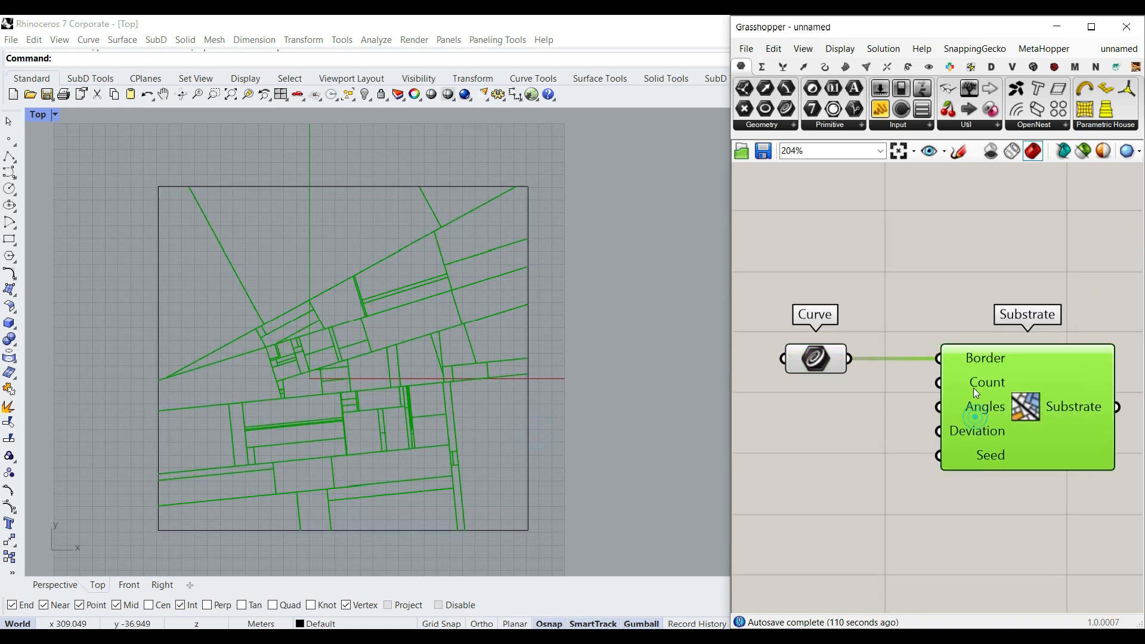
Add an integer number slider with a minimum of 1 below the Curve parameter.
scroll(973, 388, up, 2)
right_drag(771, 430, 815, 452)
double_click(825, 446)
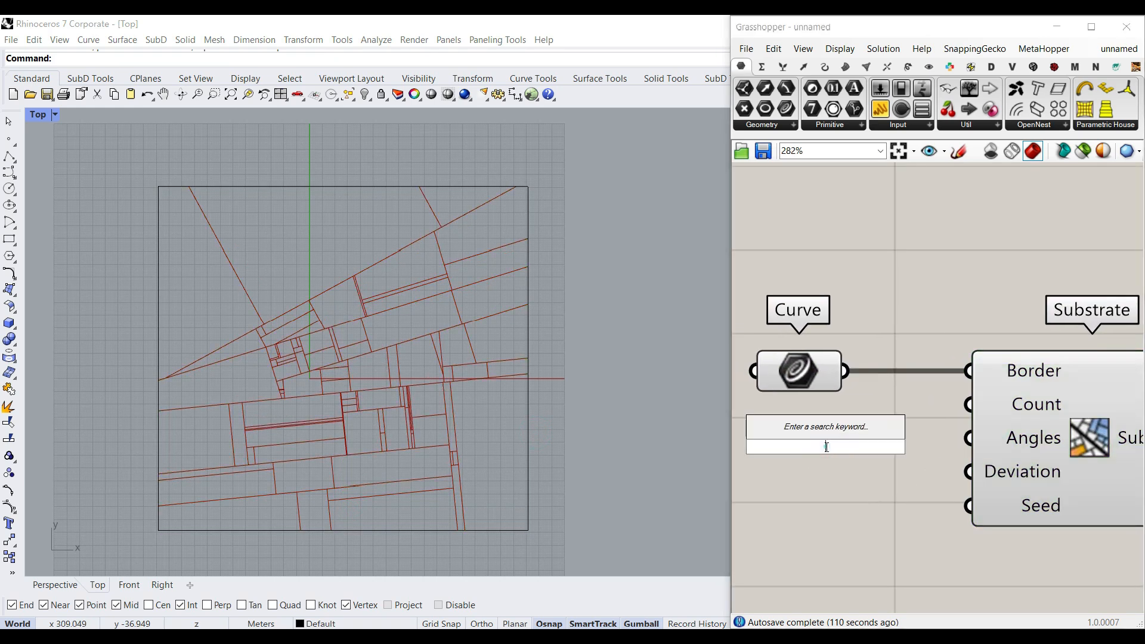
text(1..)
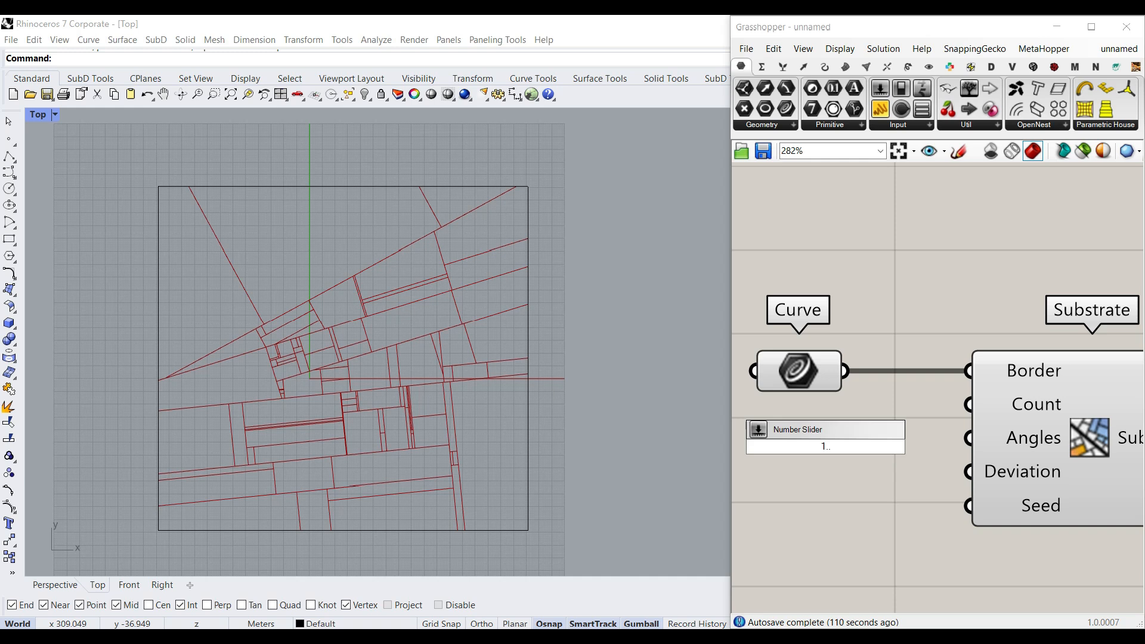
text(10)
key(Return)
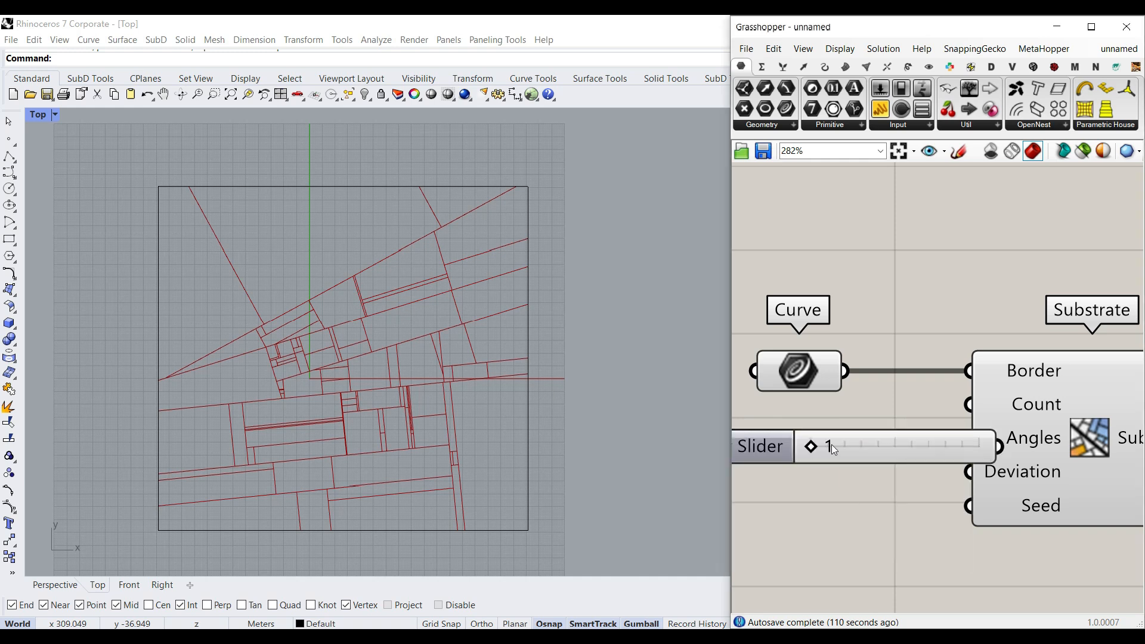
Connect the number slider to the Substrate's Count input and set it to 19.
scroll(920, 439, down, 2)
drag(953, 433, 875, 419)
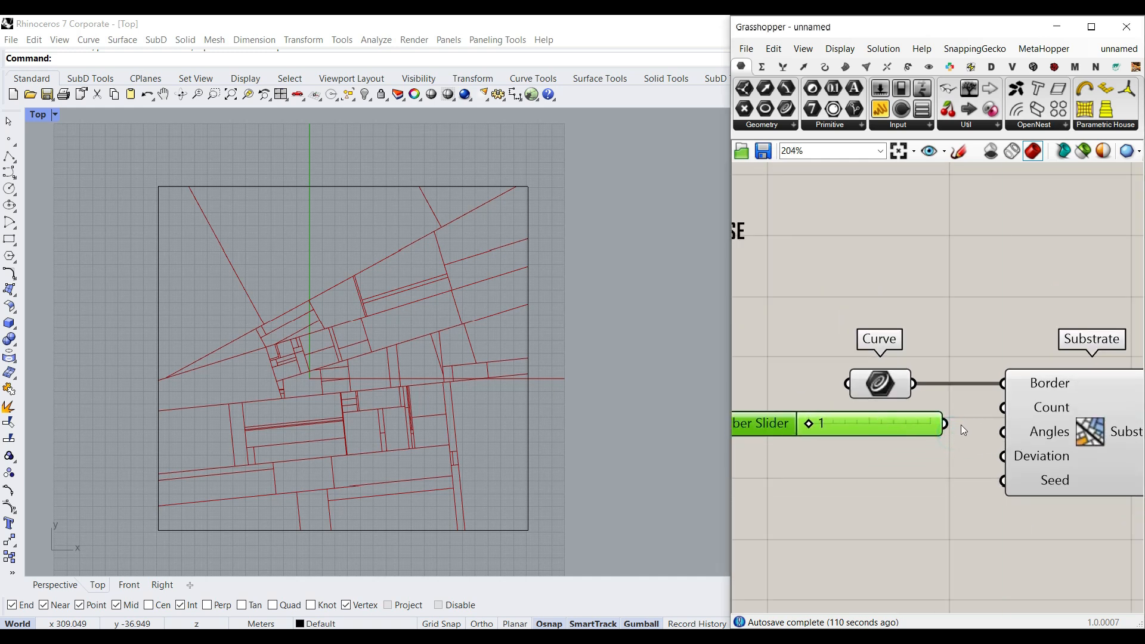
drag(996, 413, 1003, 408)
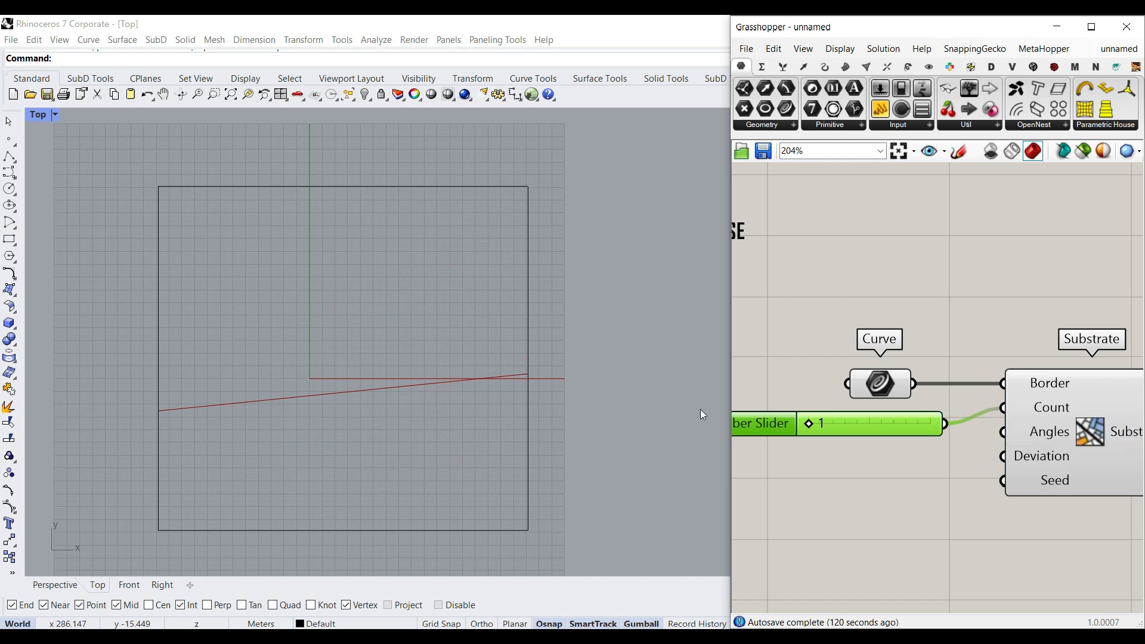
drag(809, 426, 830, 426)
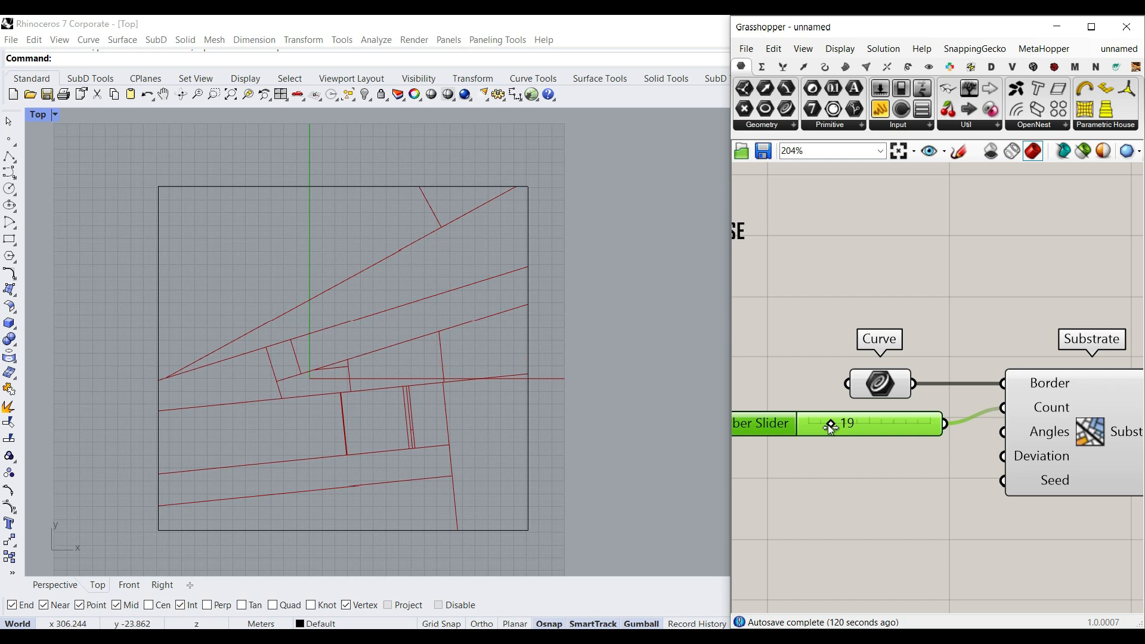
scroll(828, 423, down, 3)
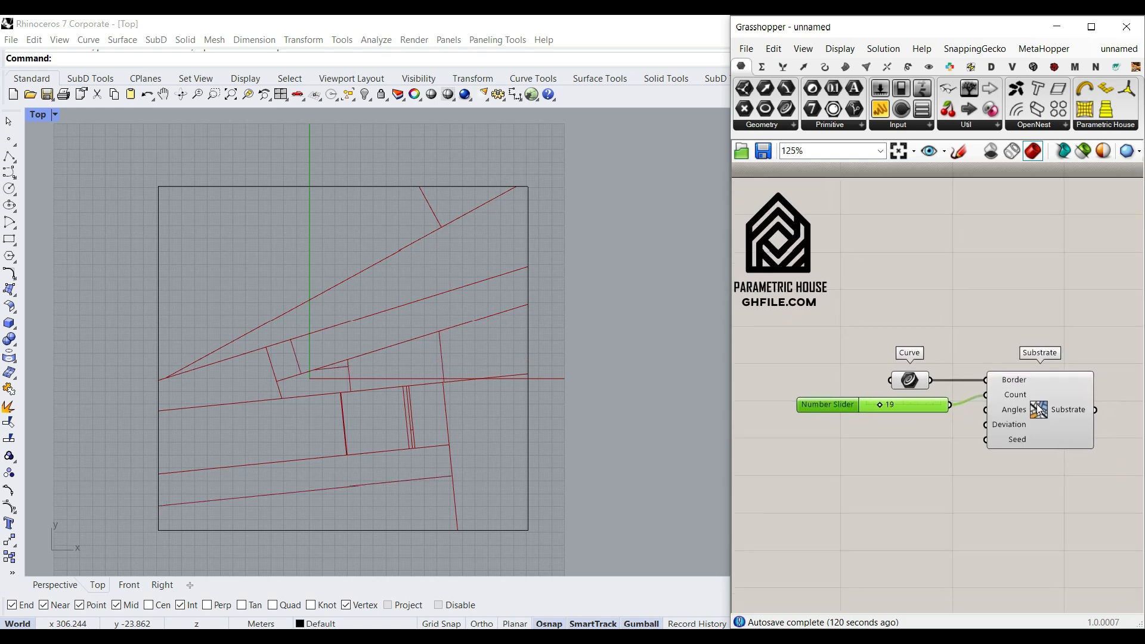
scroll(1038, 410, up, 3)
mouse_move(1004, 413)
scroll(1004, 413, up, 2)
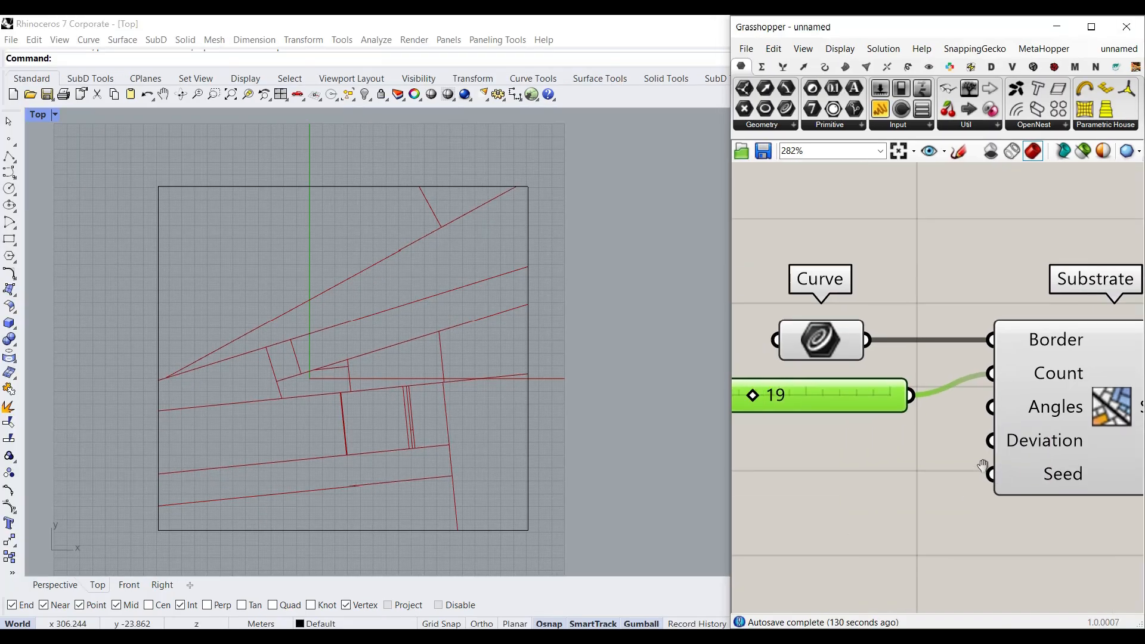
Add a Radians component below the count slider and connect its output to the Substrate's Angles input.
scroll(982, 465, down, 1)
click(1088, 439)
click(937, 455)
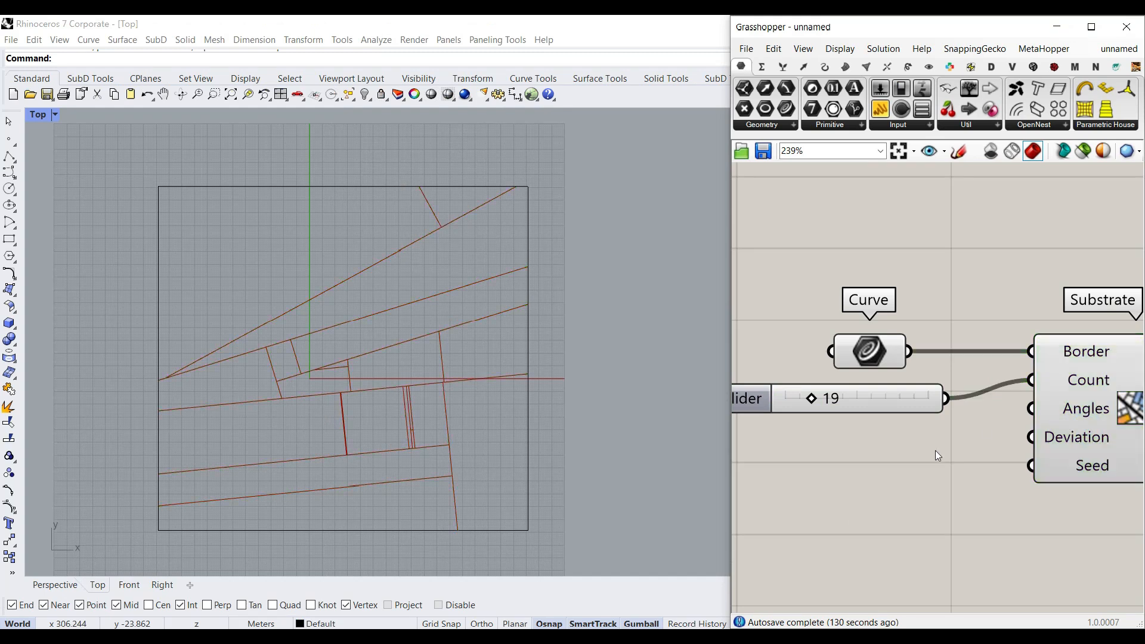
double_click(916, 471)
text(rad)
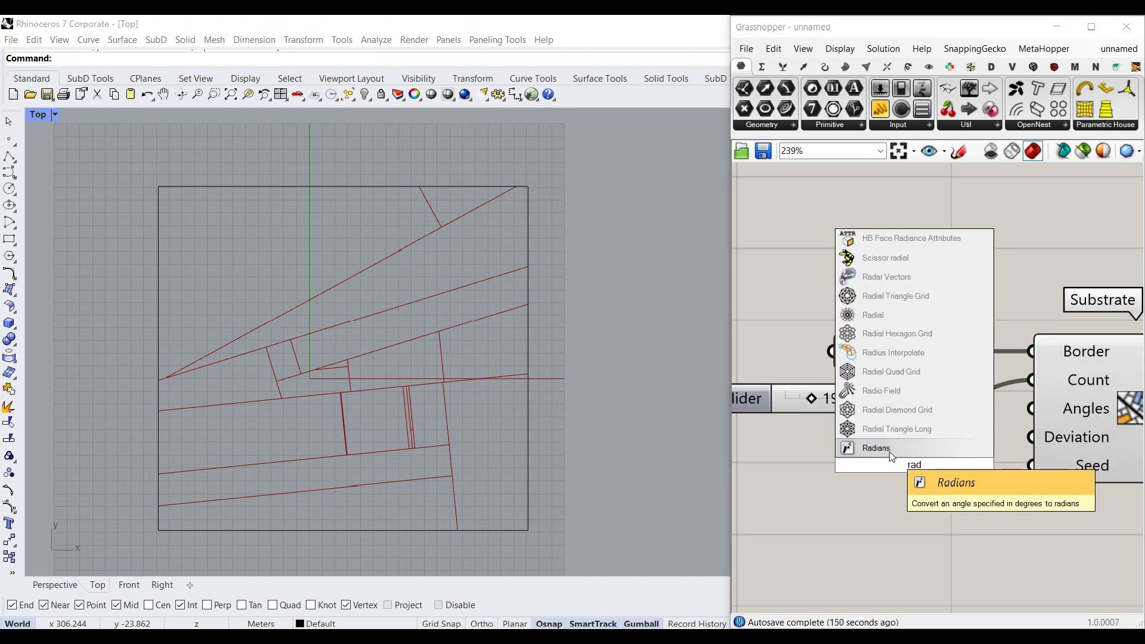
key(Return)
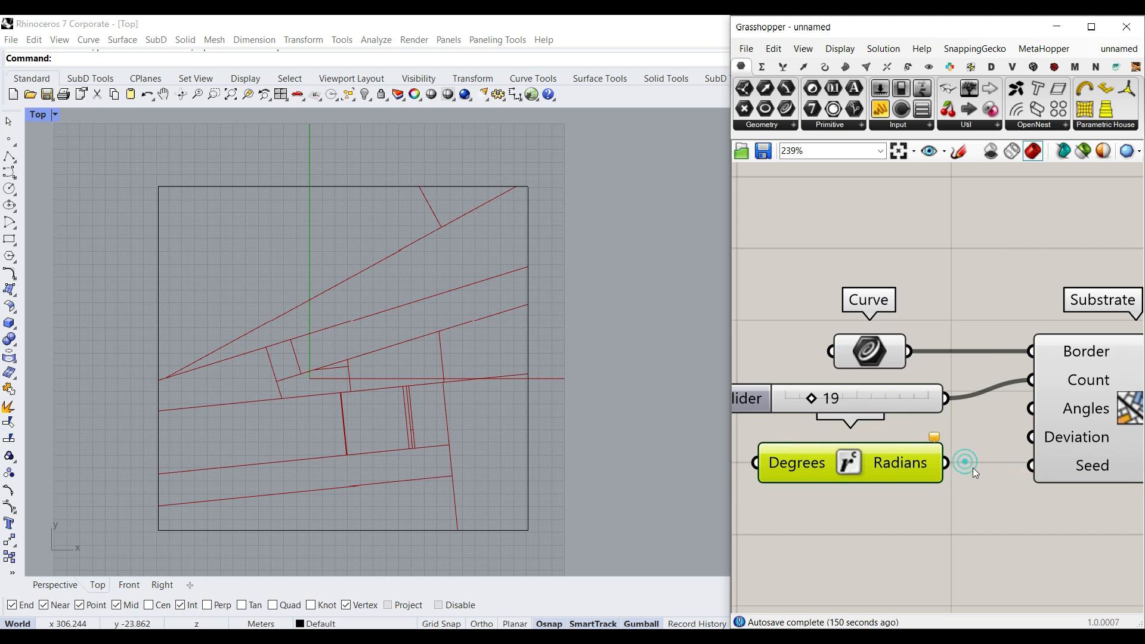
drag(979, 440, 1031, 408)
Move the Substrate component farther away from the components that feed it.
scroll(951, 404, down, 3)
drag(1109, 514, 899, 348)
drag(1073, 441, 1103, 441)
click(978, 493)
scroll(952, 451, up, 3)
Add a number slider with the value 10 and connect it to the Radians component's Degrees input.
right_drag(893, 441, 1018, 470)
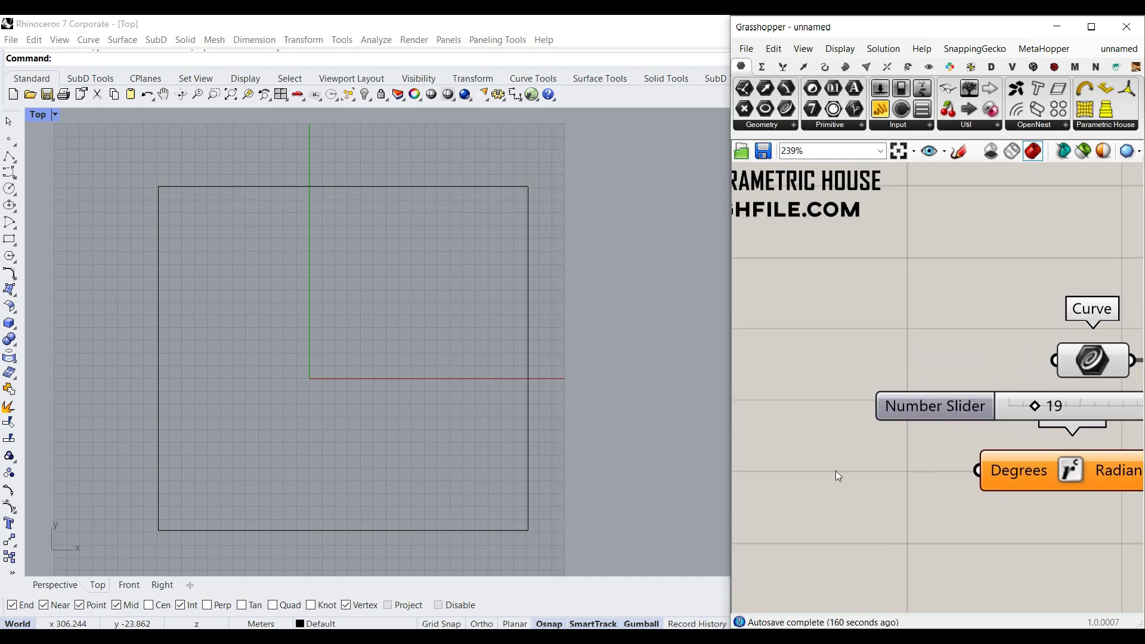
double_click(836, 472)
text(10)
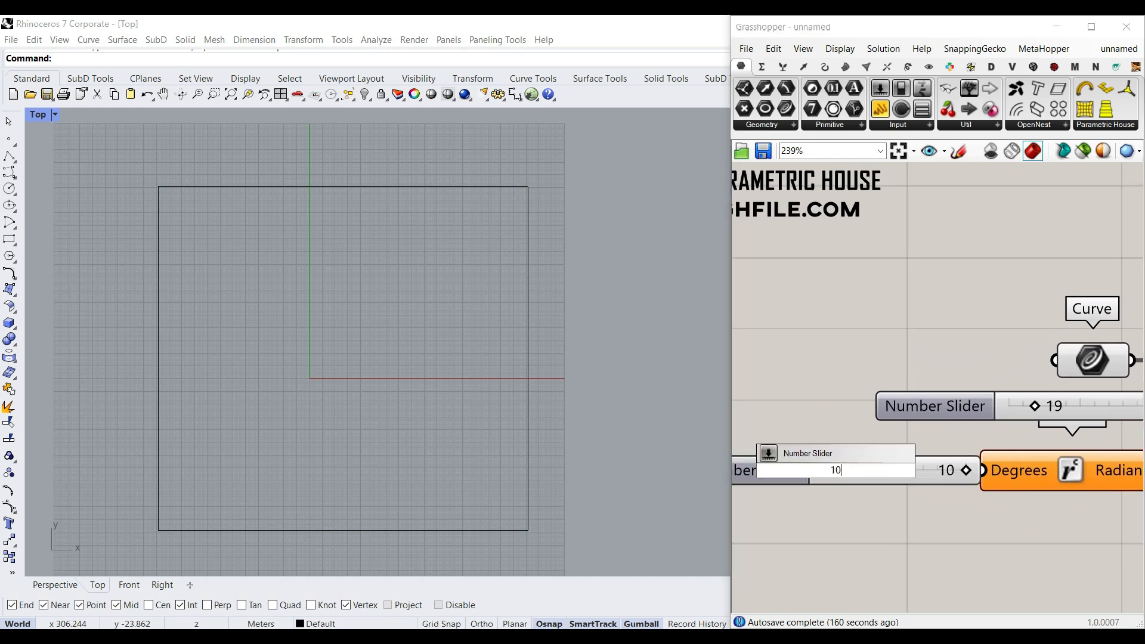
key(Return)
drag(915, 476, 966, 478)
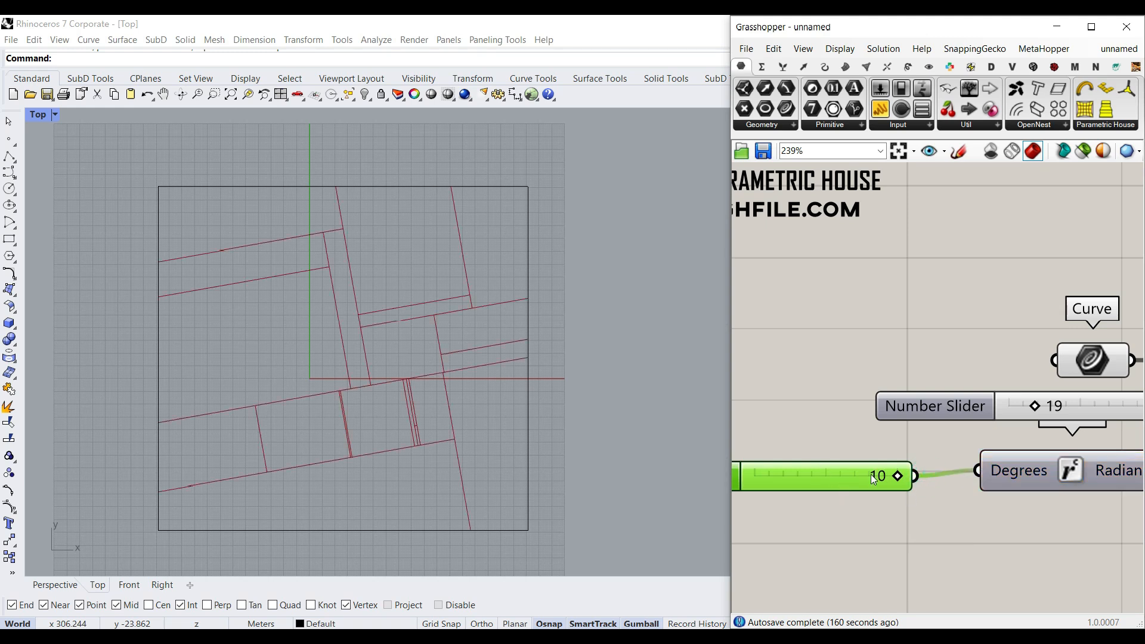
Set the slider feeding the Substrate's Count input to 43.
scroll(942, 462, down, 3)
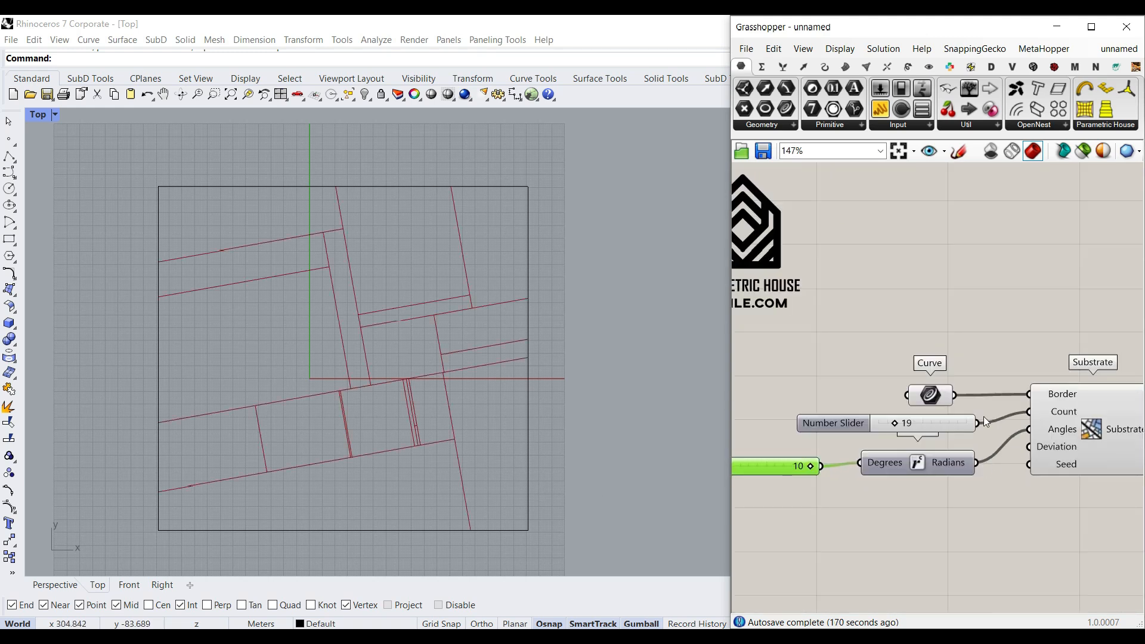
scroll(918, 422, up, 3)
drag(879, 431, 902, 428)
mouse_move(892, 427)
mouse_down()
mouse_move(879, 424)
mouse_move(914, 424)
mouse_up()
scroll(845, 456, down, 3)
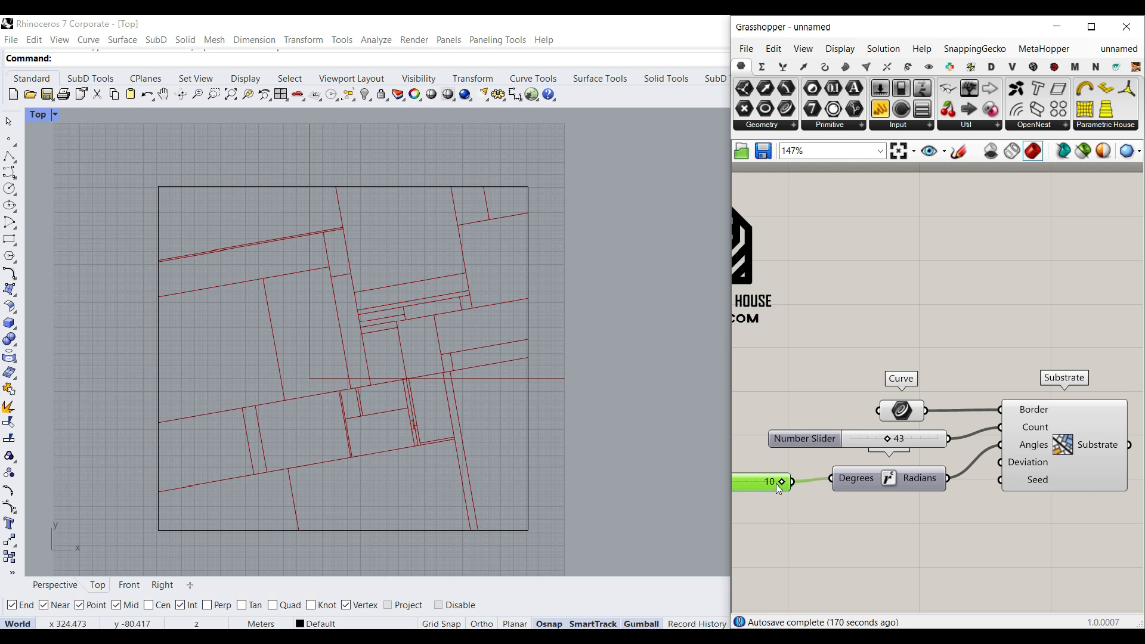
Delete the number slider that feeds the Degrees input.
scroll(769, 484, up, 3)
mouse_move(891, 477)
mouse_down()
mouse_move(806, 473)
mouse_move(908, 481)
mouse_up()
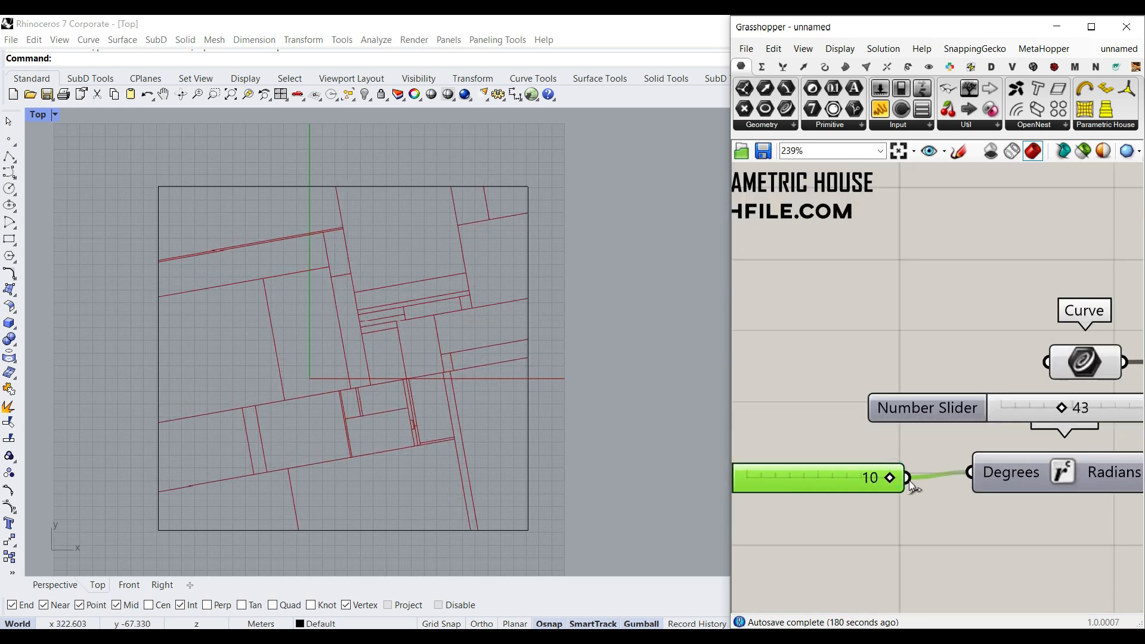
scroll(882, 484, down, 3)
scroll(864, 488, up, 2)
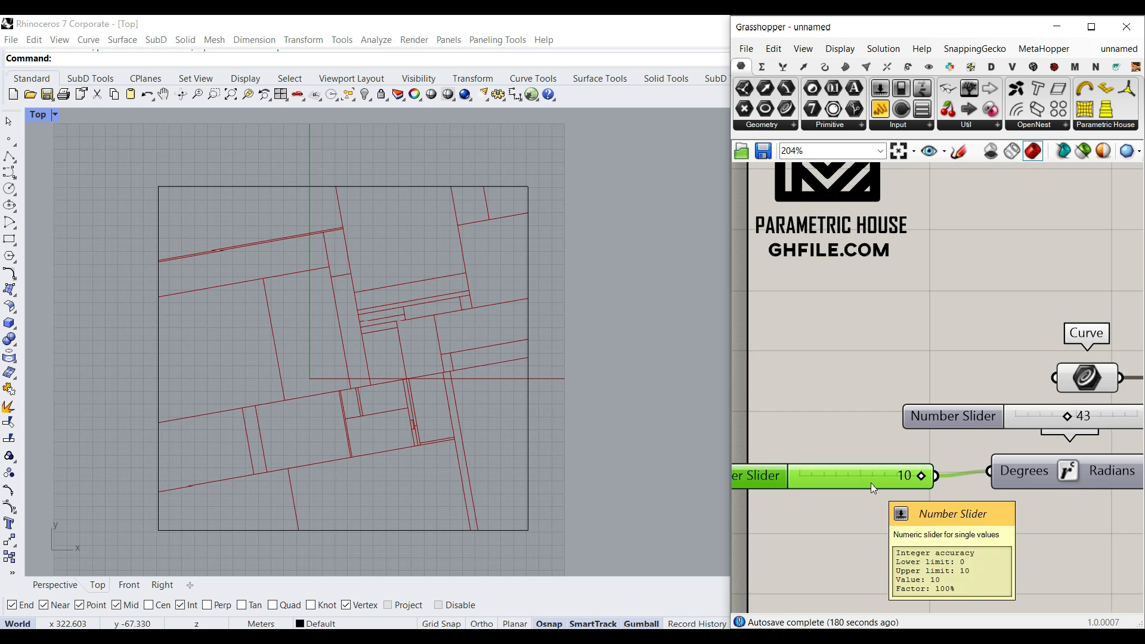
key(Delete)
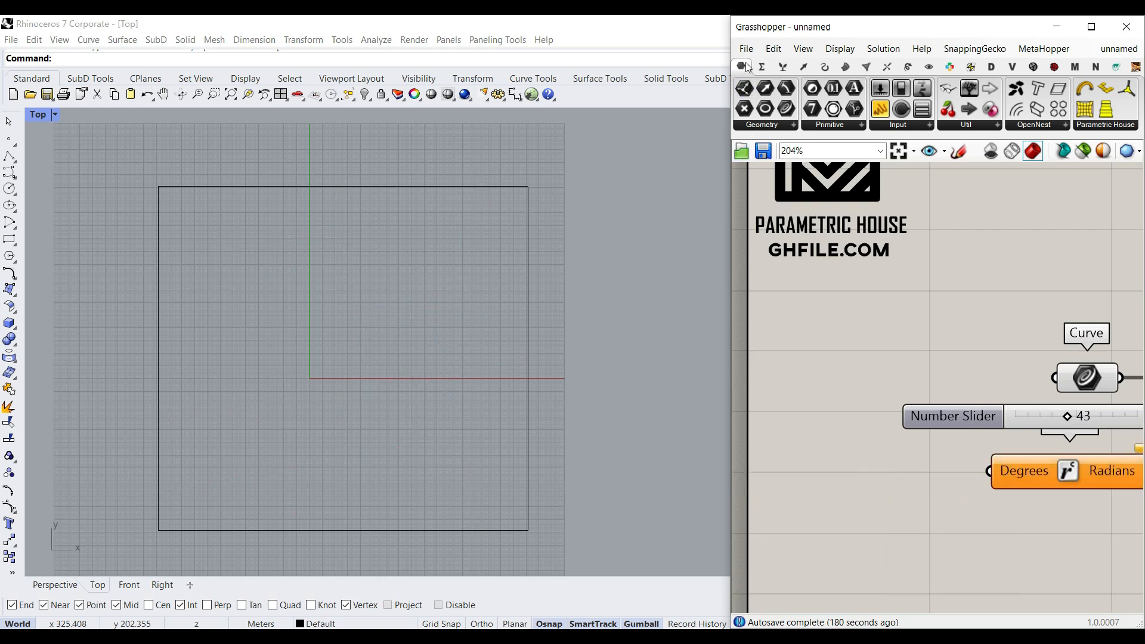
Add a Gene Pool beside the Radians component with a gene count of 4 and a maximum of 360.
click(976, 126)
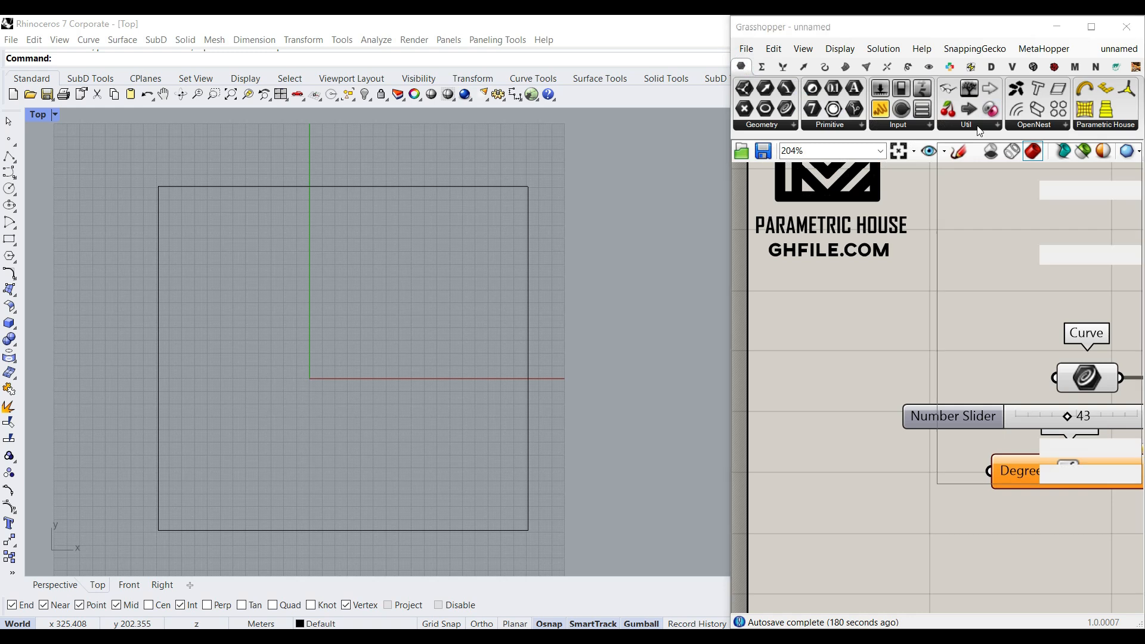
click(981, 448)
click(908, 533)
right_drag(909, 533, 908, 443)
double_click(943, 434)
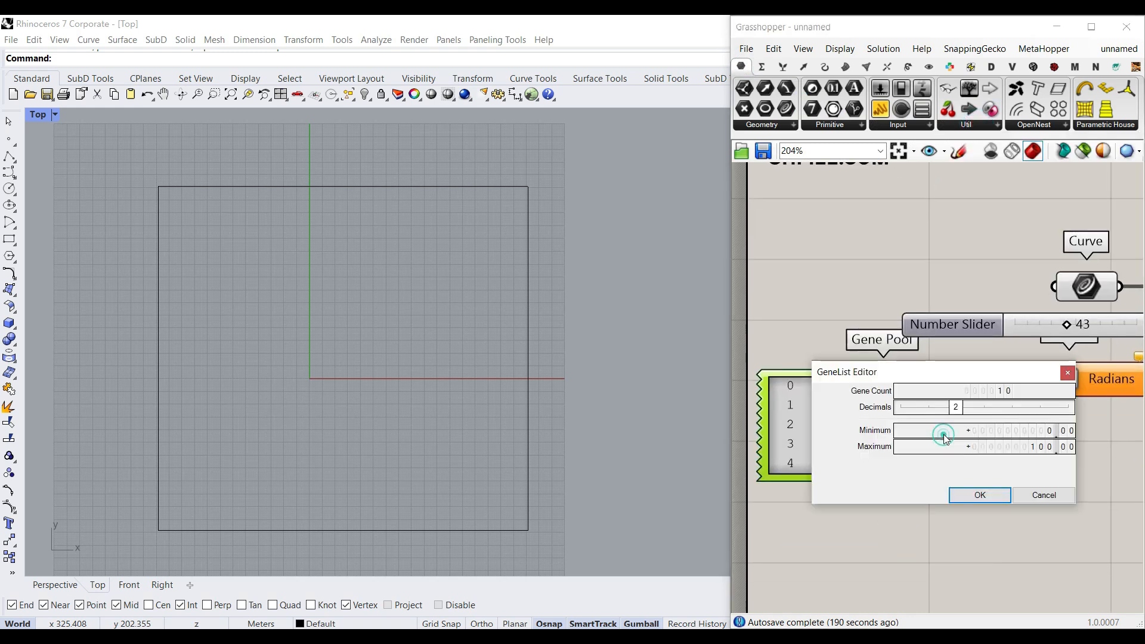
double_click(1002, 391)
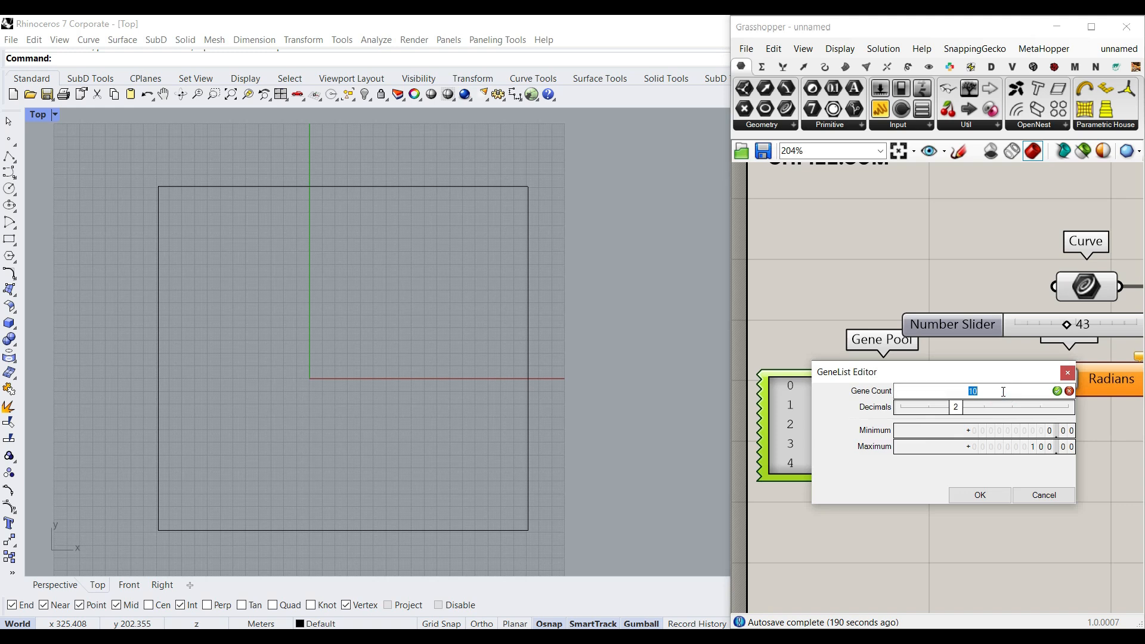
text(4)
key(Return)
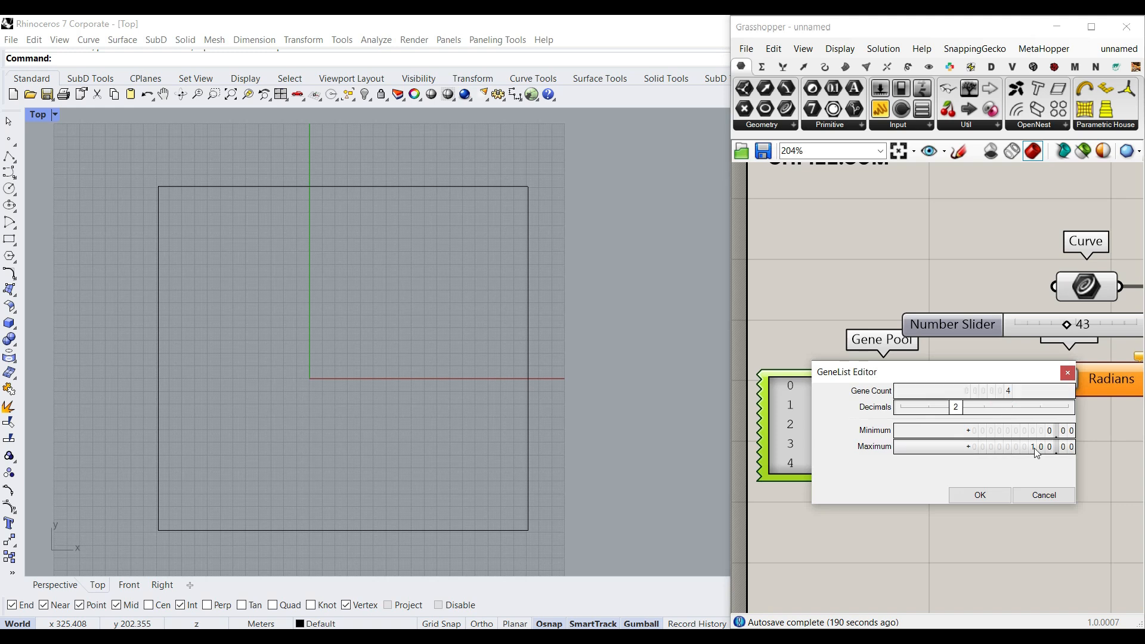
double_click(1035, 446)
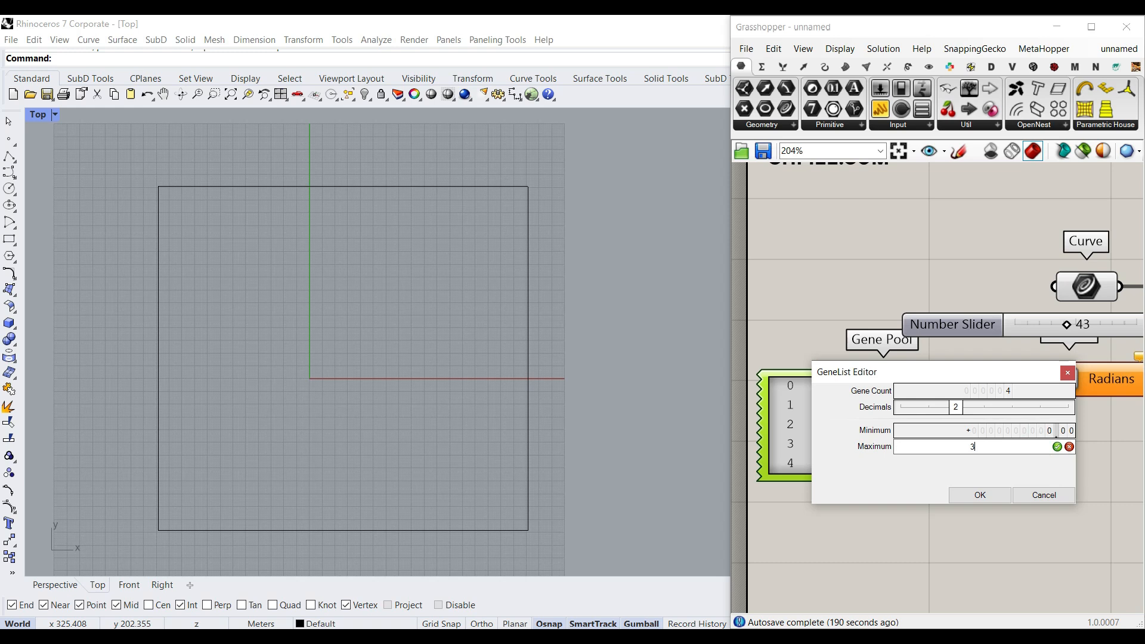
text(360)
click(980, 494)
Connect the Gene Pool to the Radians component's Degrees input and randomize its gene values.
drag(952, 426, 991, 381)
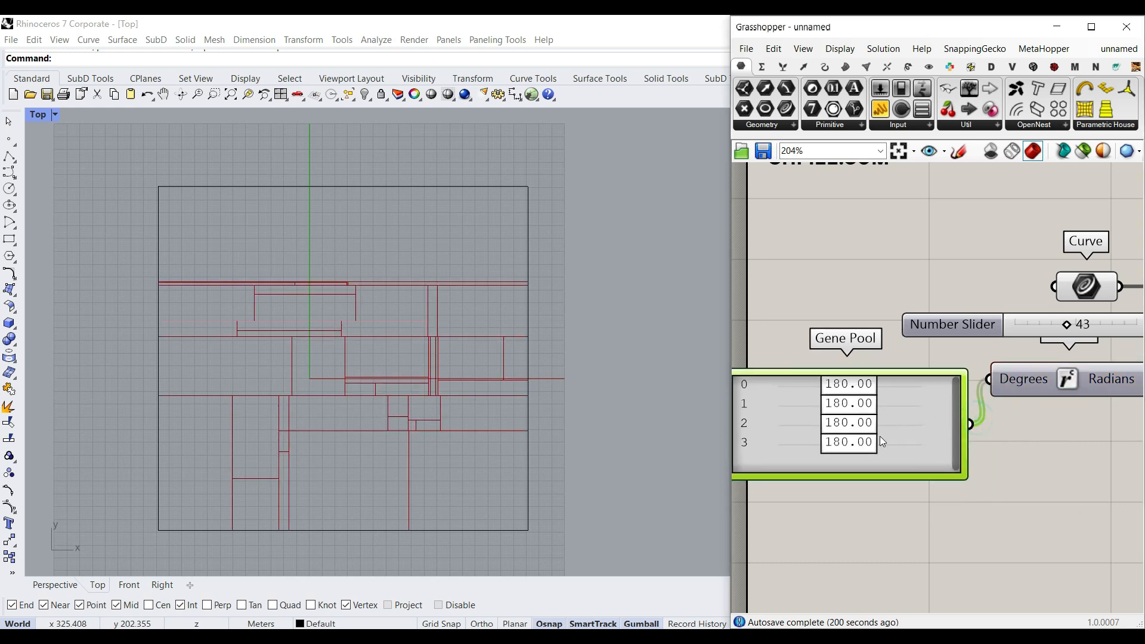
right_click(900, 412)
click(947, 535)
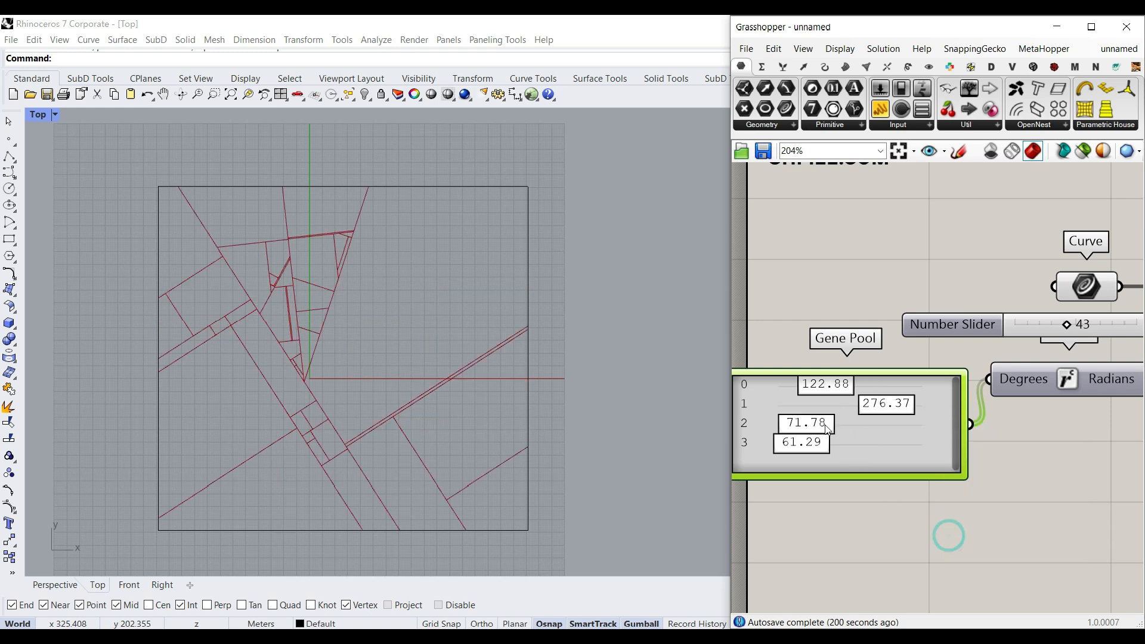
right_drag(856, 465, 917, 475)
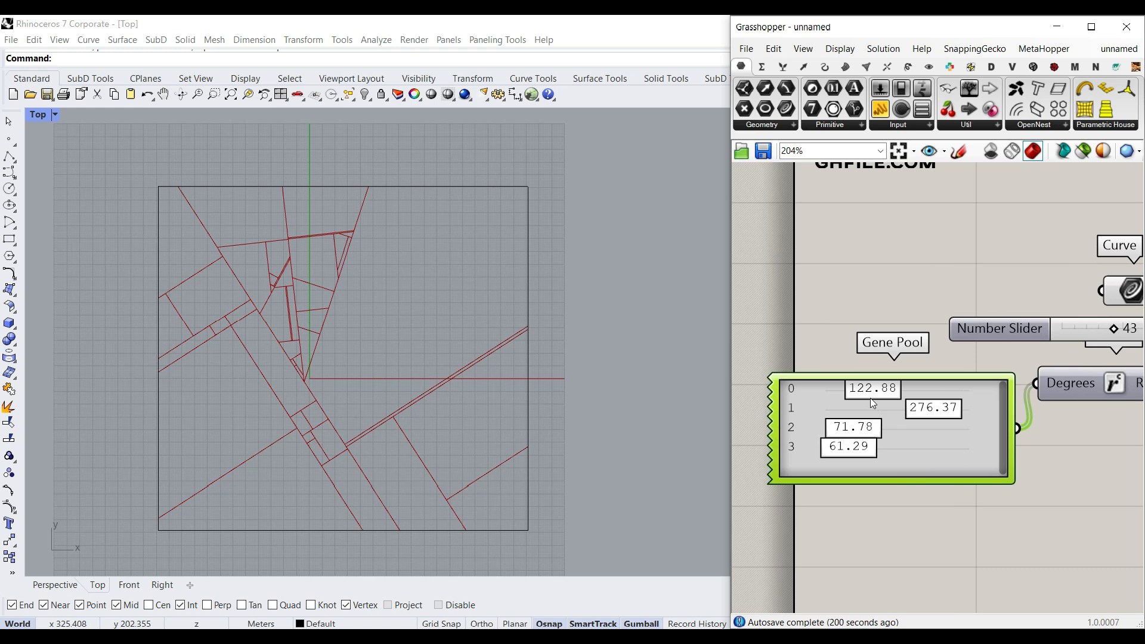
Set gene 0 to 0, gene 1 to 360 and gene 2 to about 185 in the Gene Pool.
drag(870, 402, 826, 400)
drag(934, 412, 995, 414)
drag(870, 431, 900, 432)
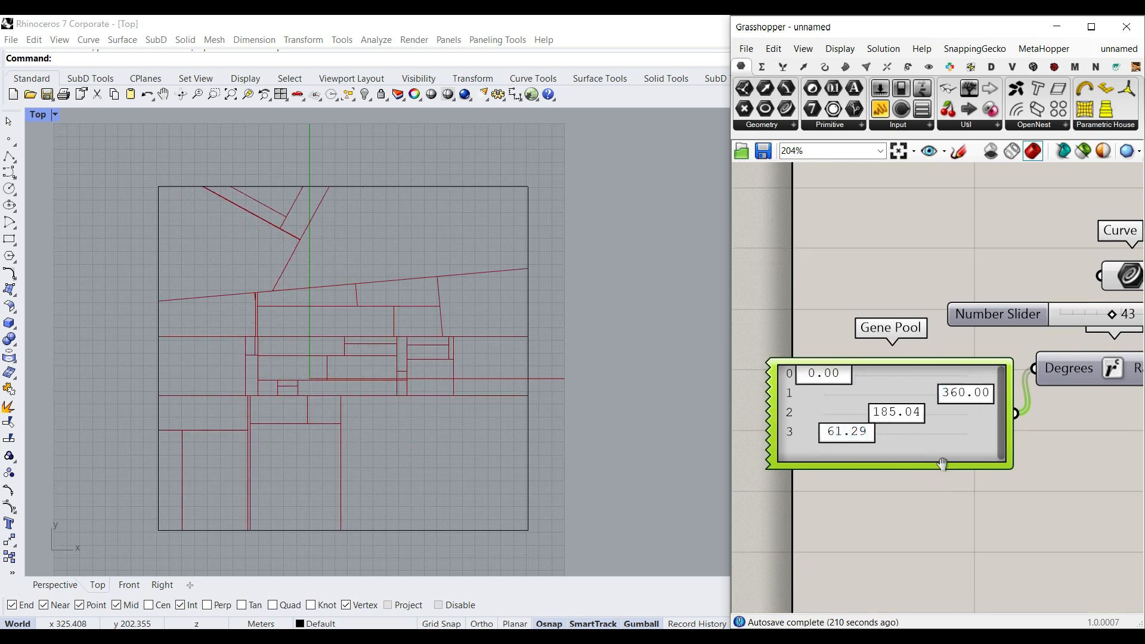
Check the Gene Pool's settings, leave them as they are, and delete the Gene Pool.
scroll(877, 420, up, 2)
double_click(854, 426)
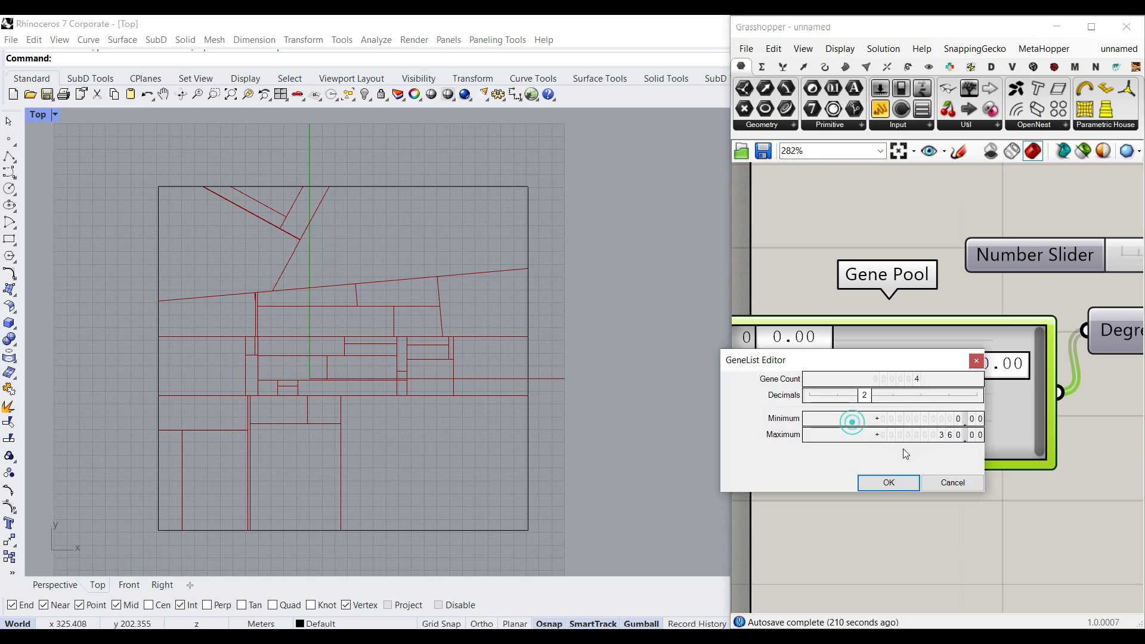
click(949, 481)
scroll(948, 486, down, 3)
drag(961, 442, 918, 427)
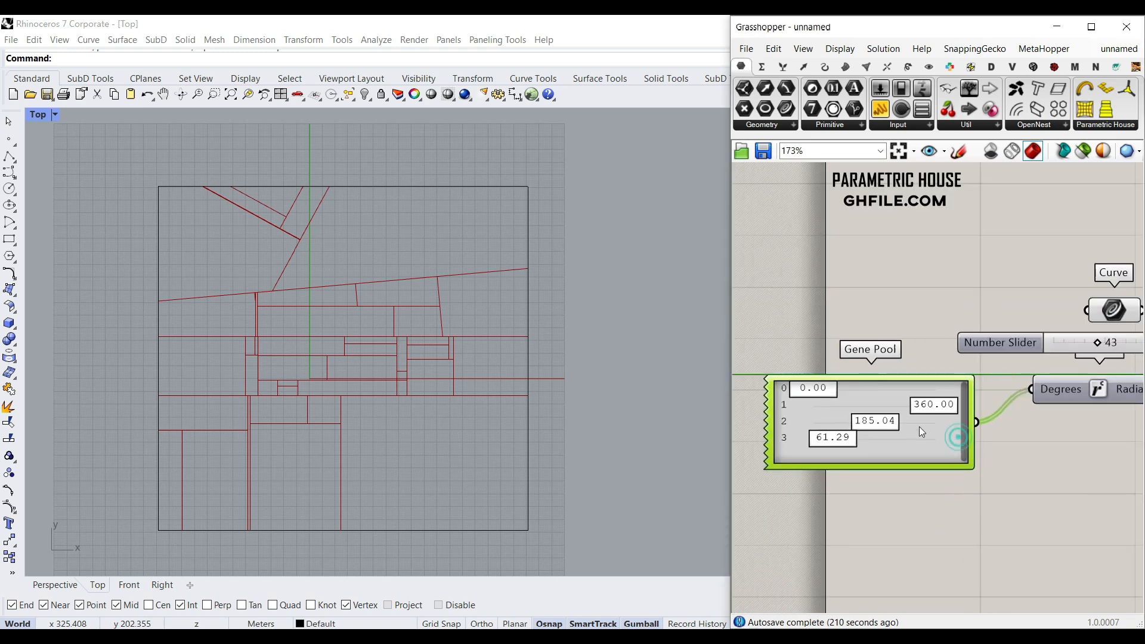
key(Delete)
Add an integer number slider ranging from 0 to 360 beside the Radians component.
double_click(911, 423)
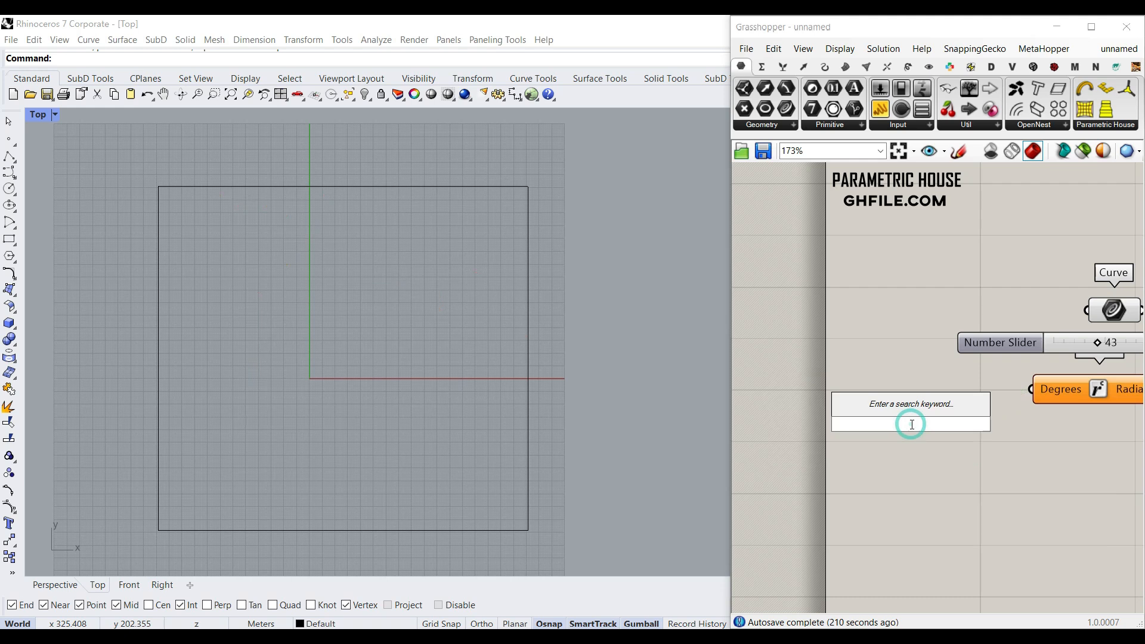
text(0)
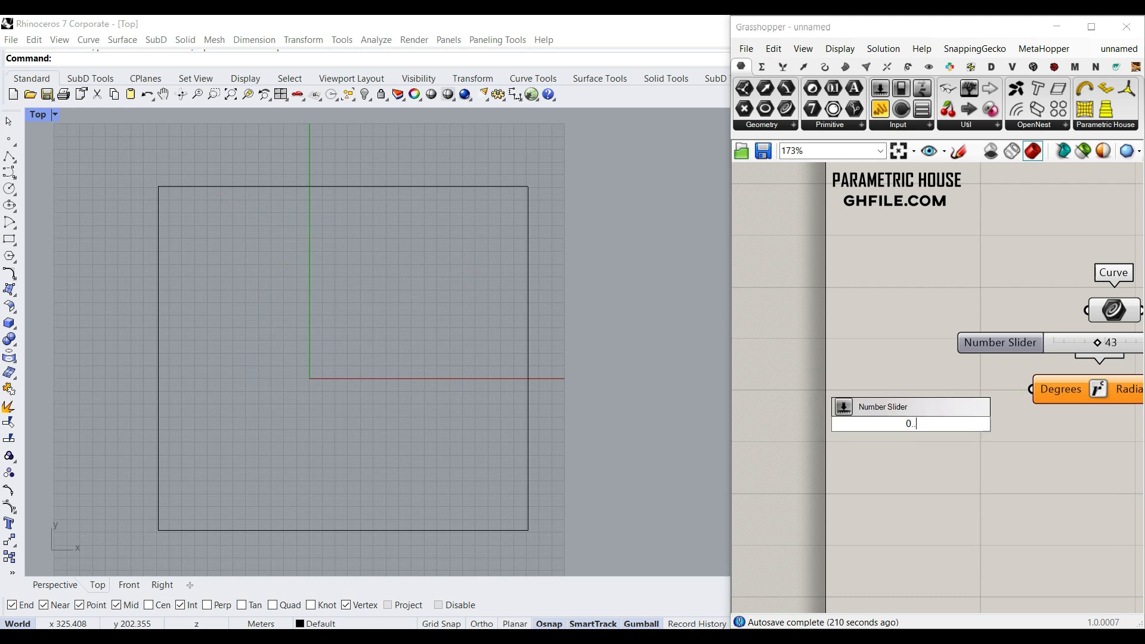
text(..360)
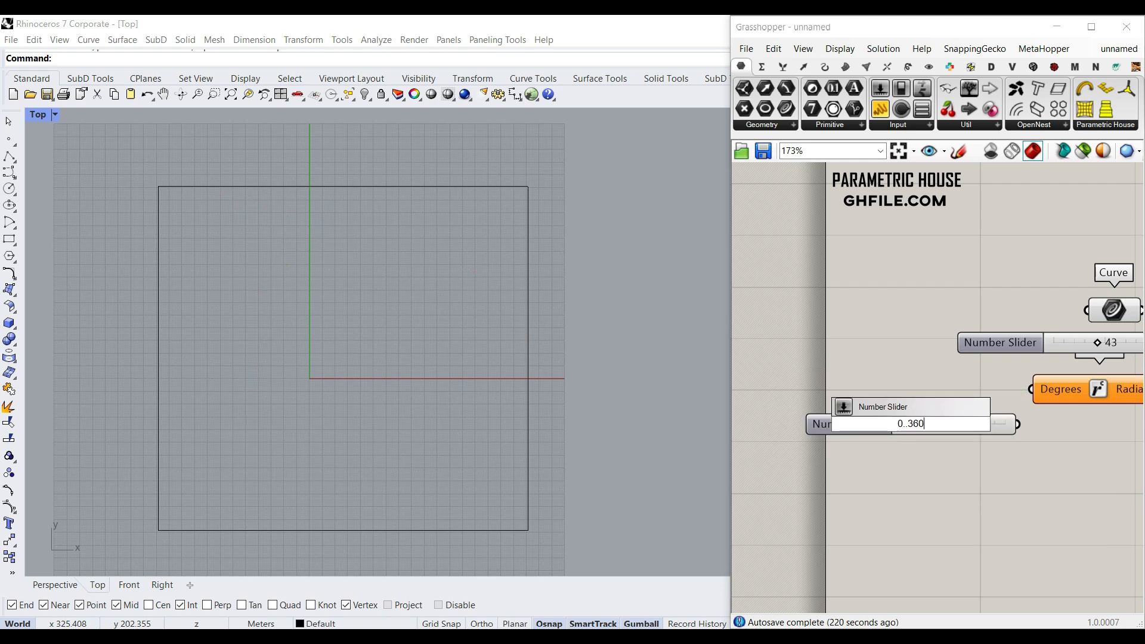
key(Return)
Make two copies of the 0 to 360 slider and connect all three sliders to the Degrees input.
drag(944, 428, 962, 464)
key(ctrl+v)
drag(961, 408, 963, 435)
right_drag(1007, 416, 904, 419)
scroll(902, 414, up, 2)
mouse_move(918, 407)
mouse_down()
mouse_move(901, 412)
mouse_move(924, 409)
mouse_up()
shift+drag(928, 497, 924, 406)
Set the second angle slider to 30 and give the third angle slider a new nonzero value.
right_drag(879, 460, 956, 473)
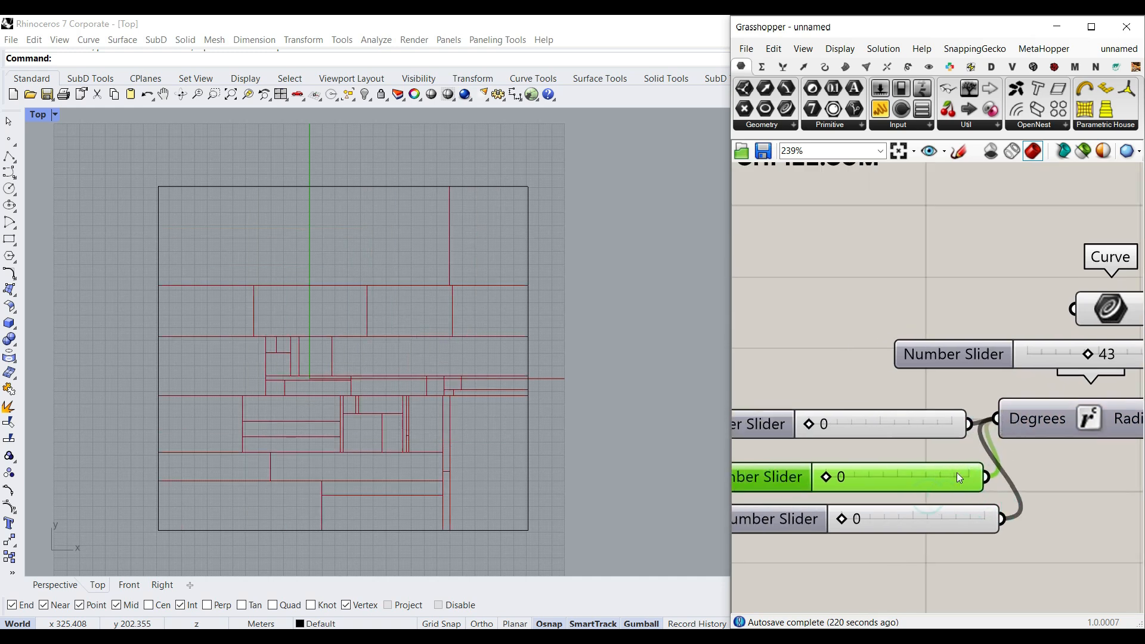
double_click(892, 479)
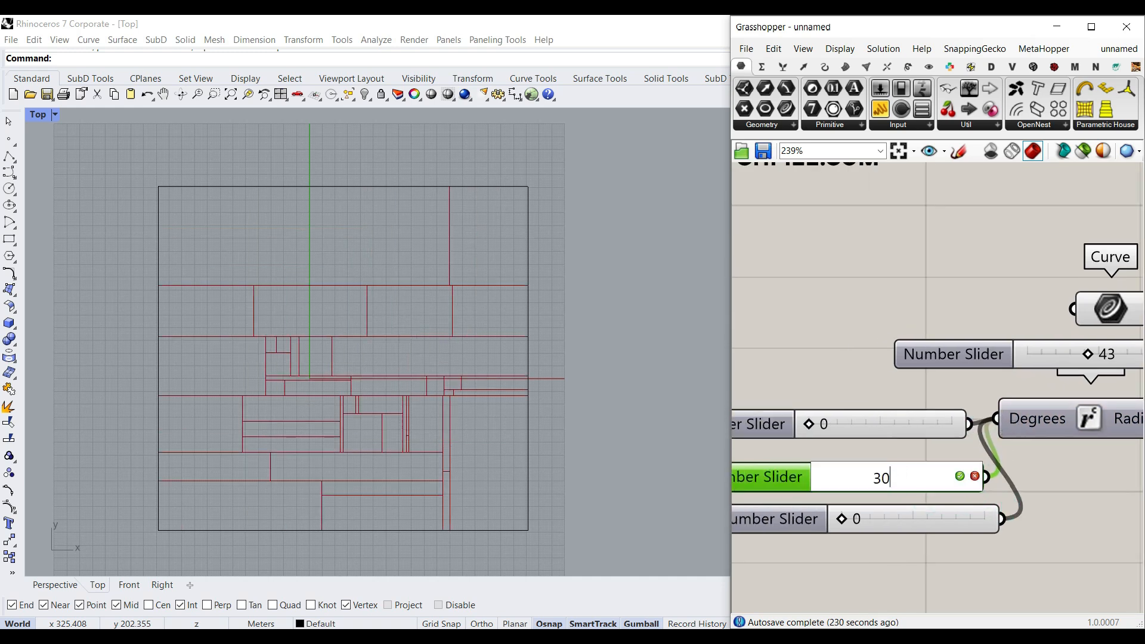
text(30)
key(Return)
double_click(929, 528)
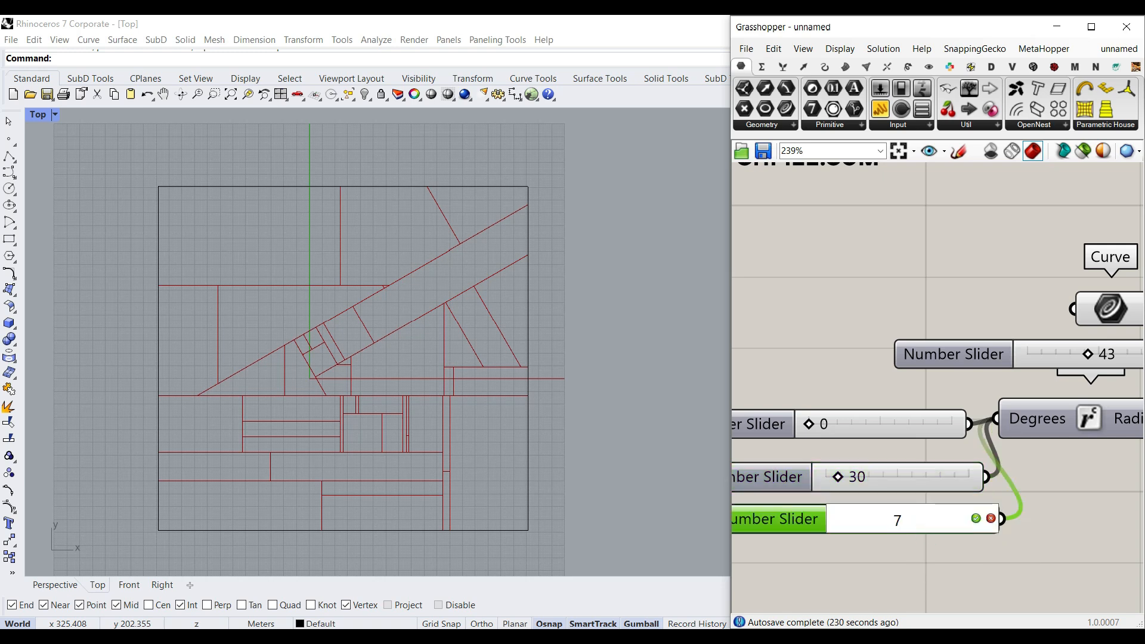
key(Return)
Widen the gap between the three angle sliders and the Radians, Curve, count slider and Substrate group.
scroll(892, 445, down, 5)
scroll(850, 498, up, 5)
scroll(903, 508, down, 3)
drag(922, 536, 832, 428)
click(975, 528)
right_drag(947, 470, 919, 462)
scroll(919, 463, down, 3)
right_drag(1039, 483, 949, 471)
drag(981, 494, 753, 396)
drag(945, 428, 1063, 428)
click(1038, 347)
scroll(1044, 427, up, 5)
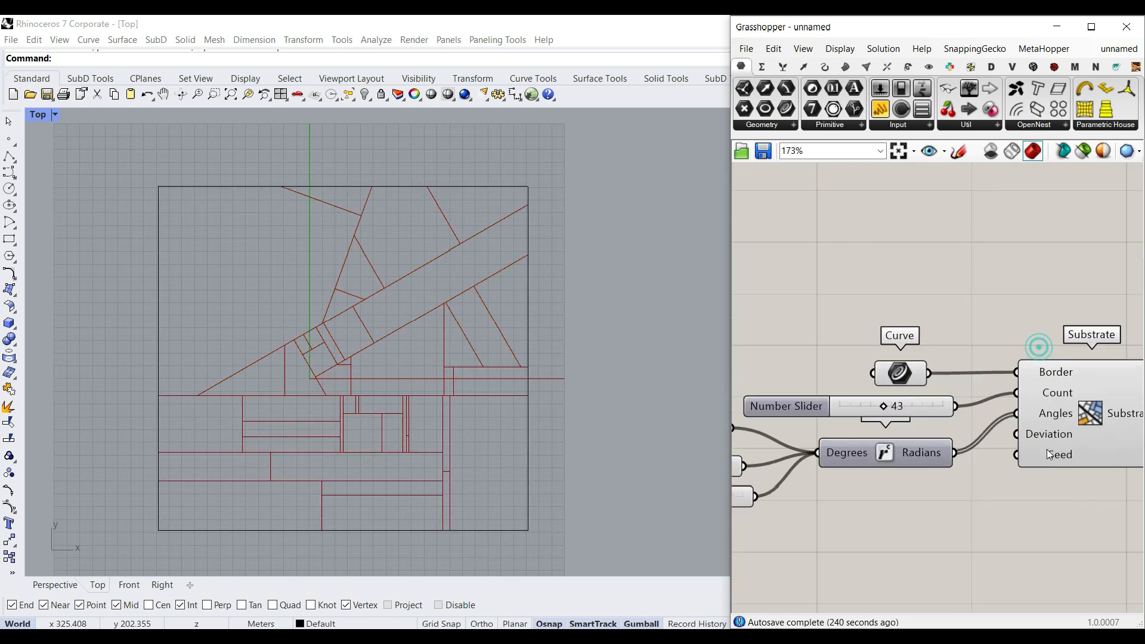
Add a second Radians component below the first and connect it to the Substrate's Deviation input.
right_drag(1047, 446, 1049, 407)
scroll(1049, 403, up, 2)
mouse_move(1045, 402)
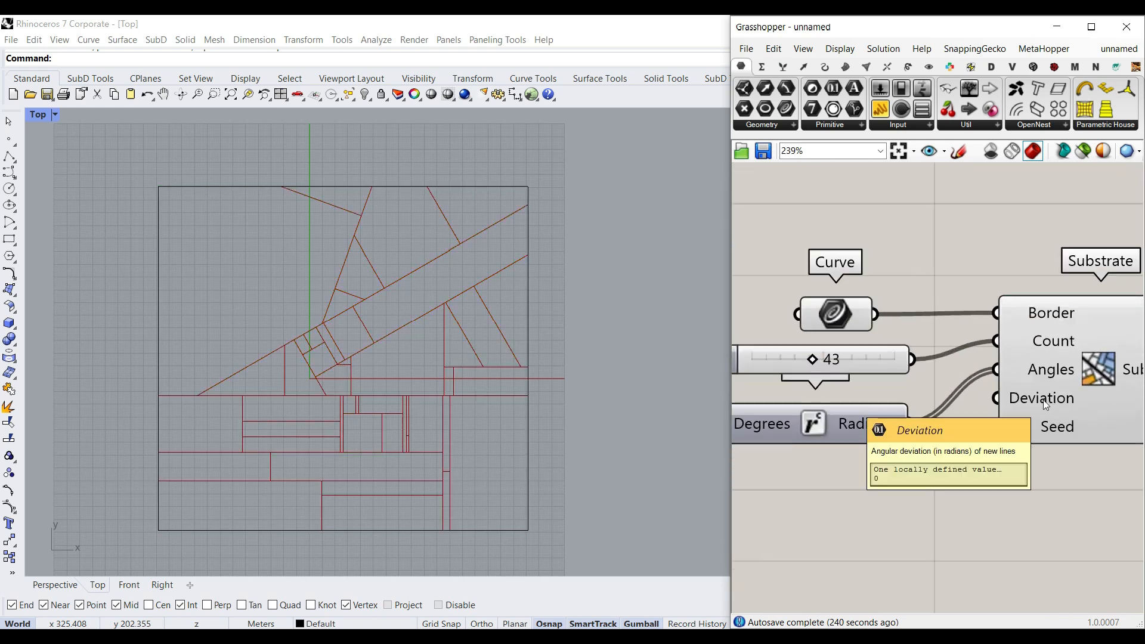
double_click(900, 521)
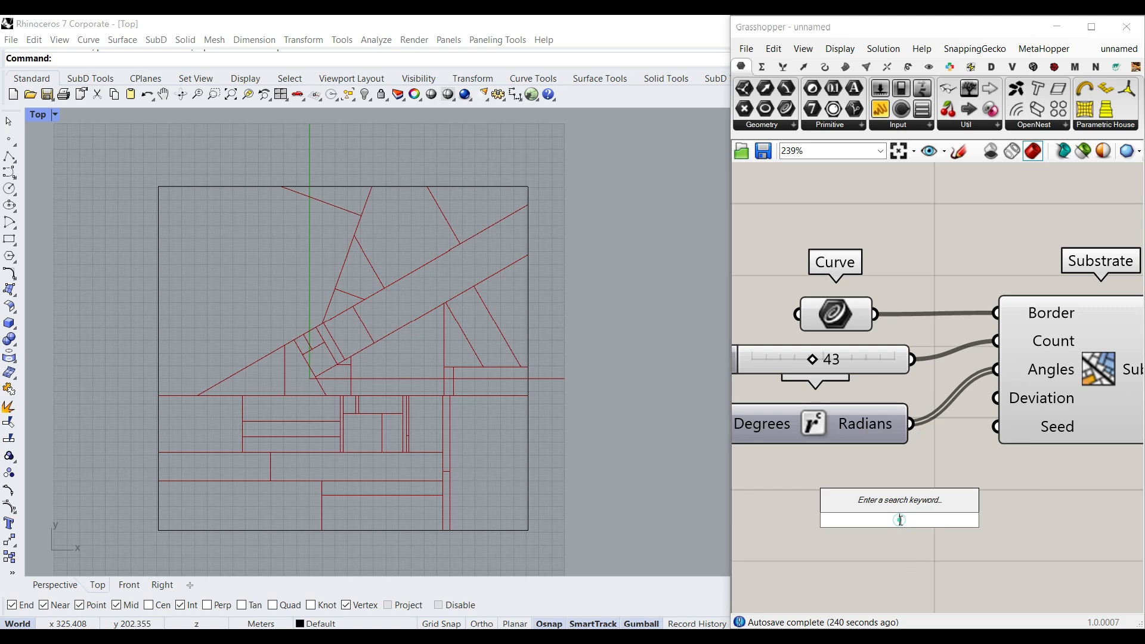
text(rad)
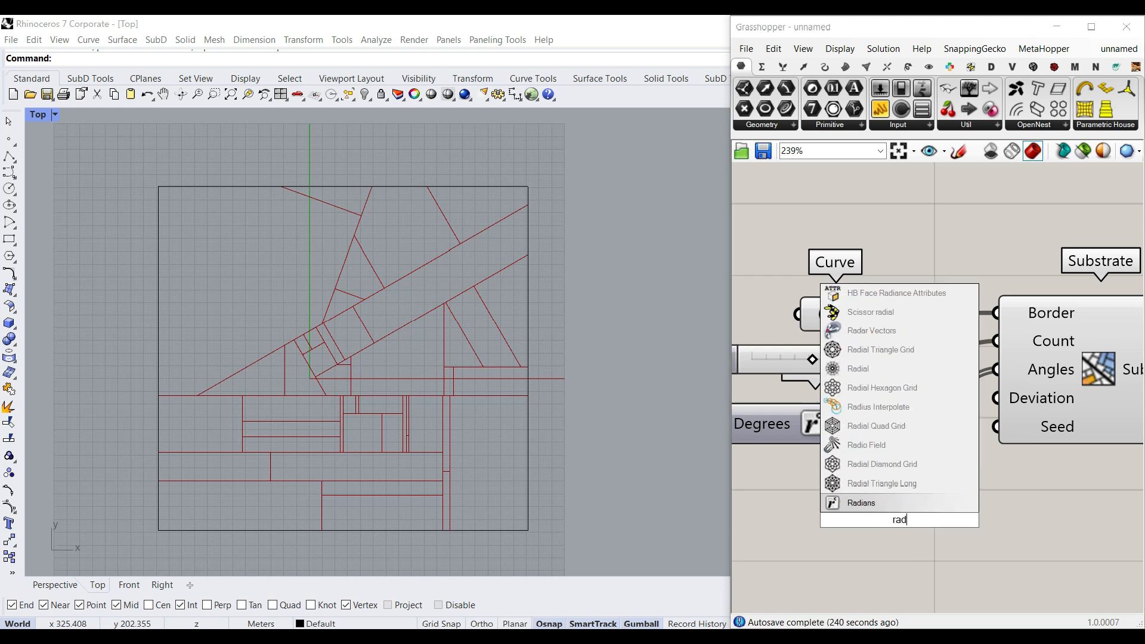
click(892, 504)
drag(991, 517, 1003, 406)
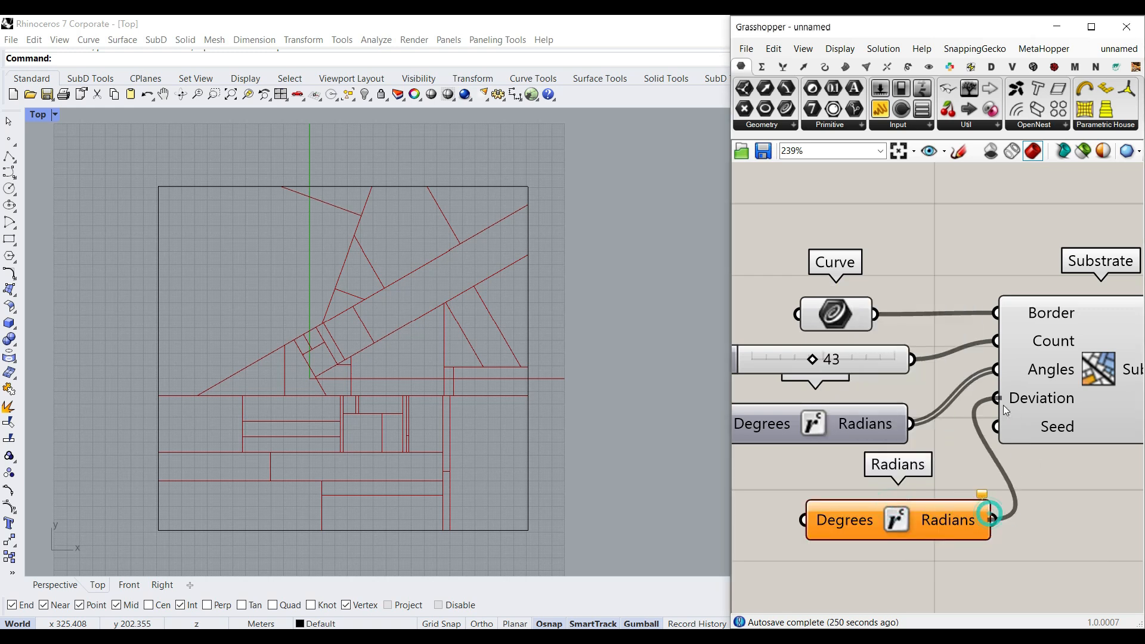
Add a 0 to 90.00 number slider, connect it to the second Radians component's Degrees input and raise it to 18.42.
right_drag(874, 514, 1020, 489)
double_click(819, 538)
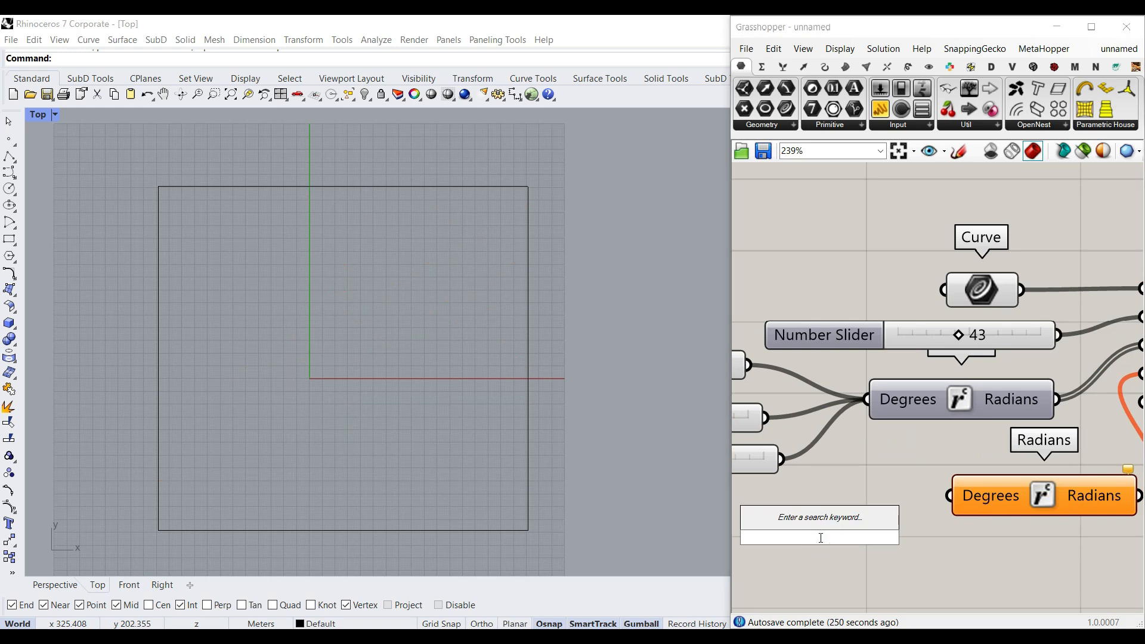
text(0..90.00)
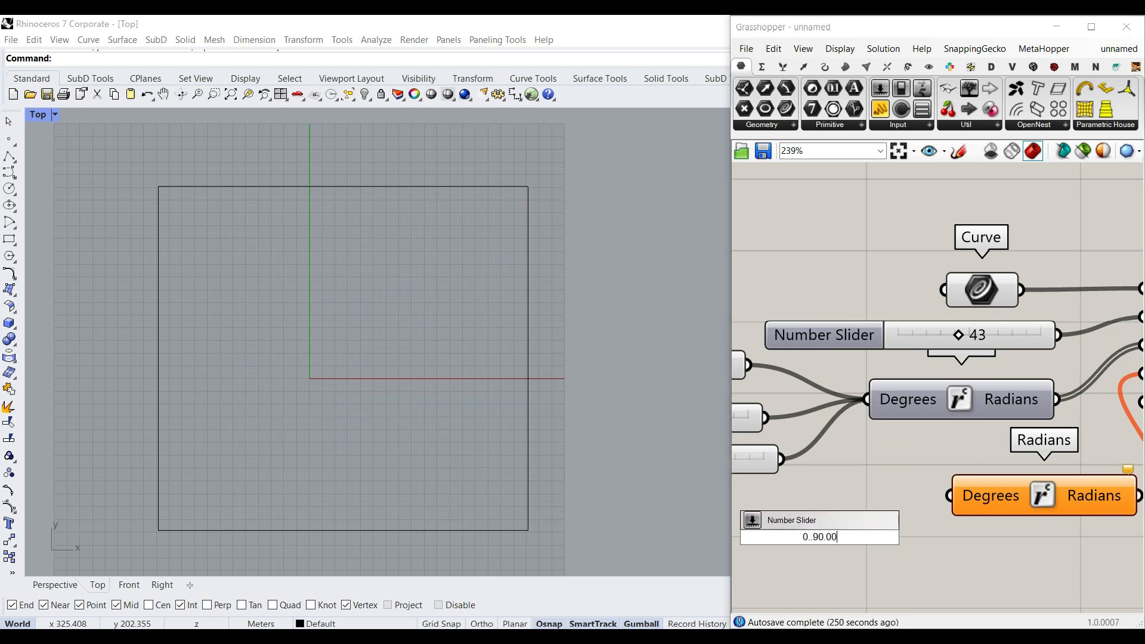
key(Return)
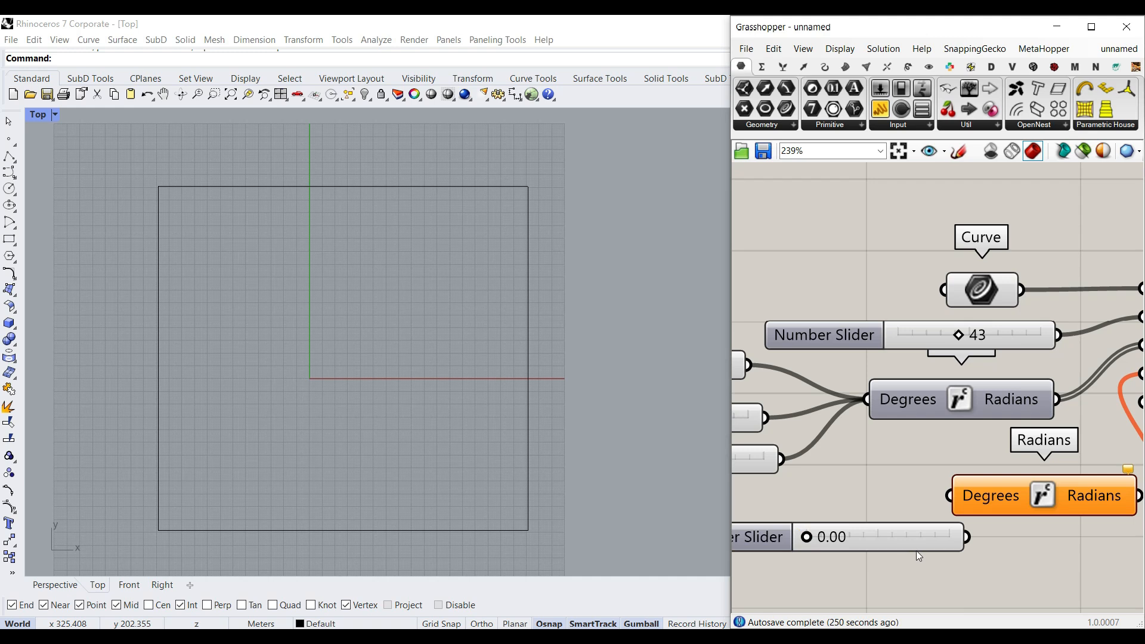
drag(902, 511, 949, 495)
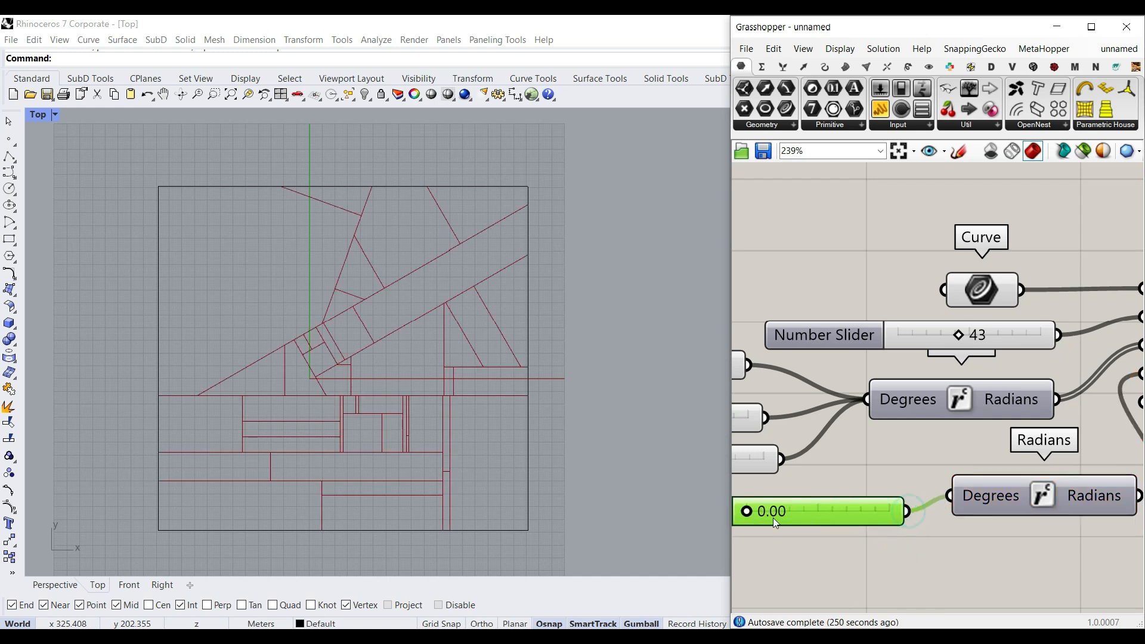
drag(751, 514, 781, 517)
Set the second angle slider to 90 and delete the third angle slider.
right_drag(811, 468, 1006, 479)
double_click(841, 431)
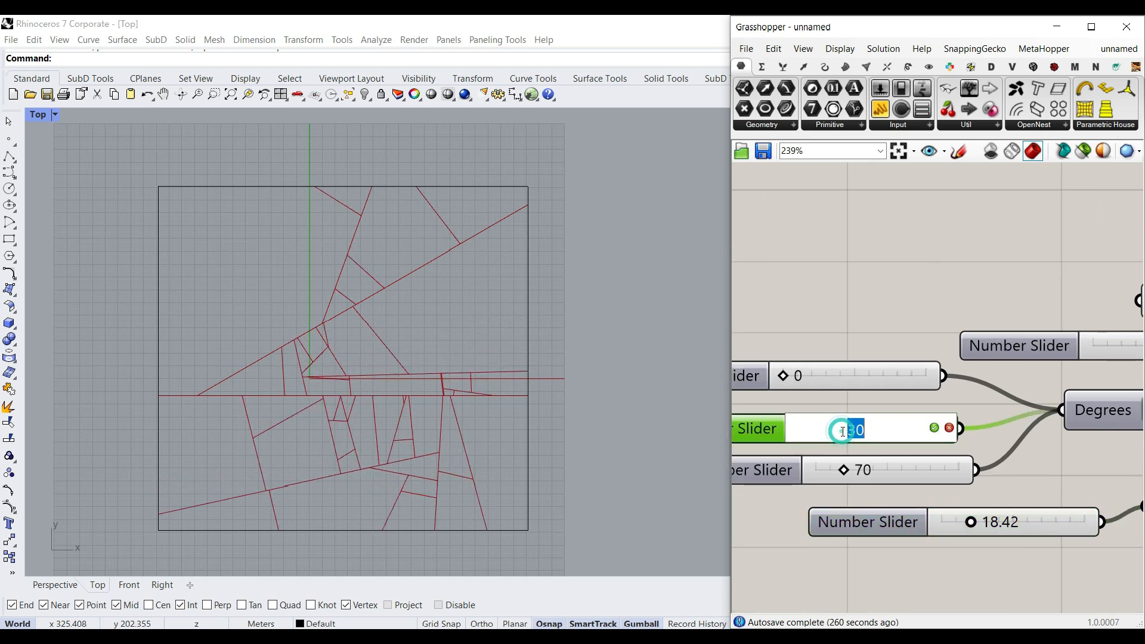
text(90)
key(Return)
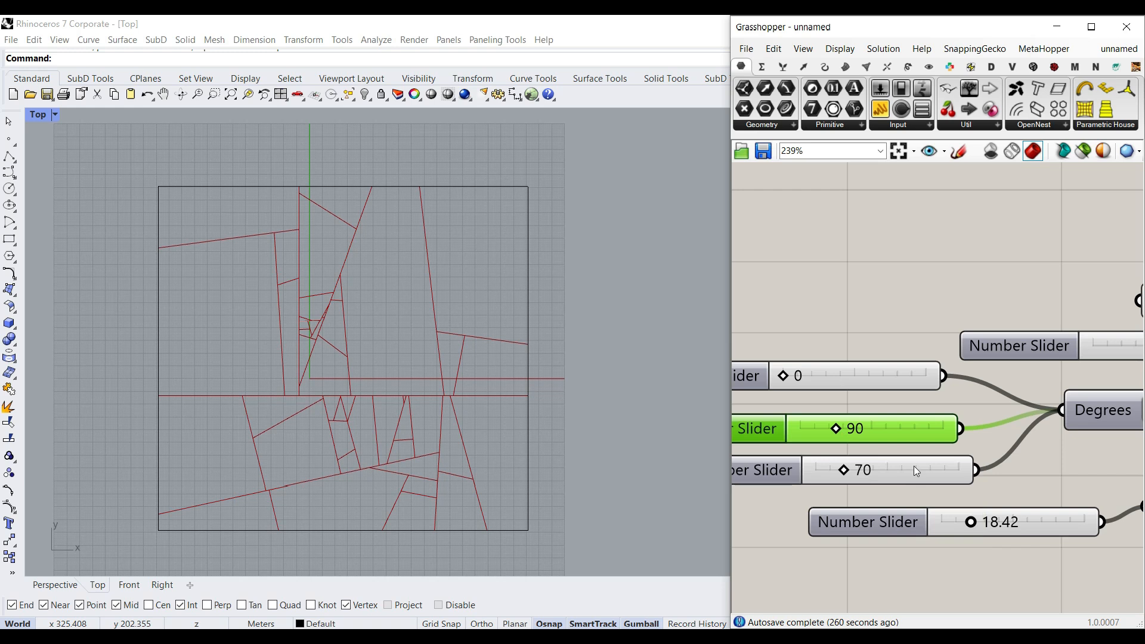
click(915, 467)
key(Delete)
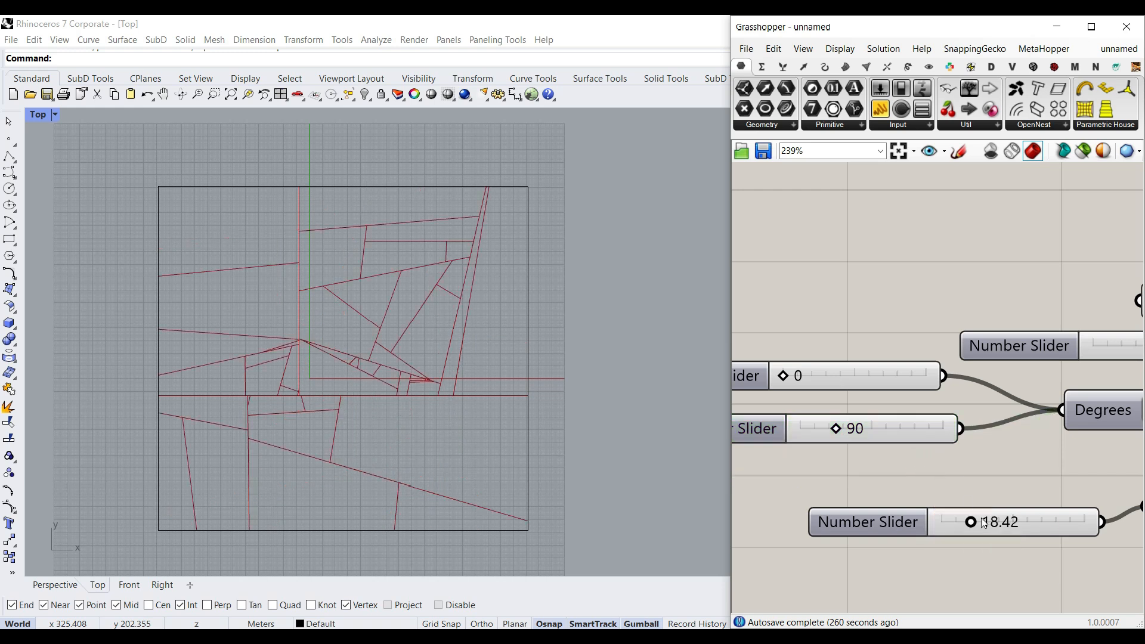
Try the deviation slider at 0.00 and at 13.15 degrees.
drag(973, 522, 894, 521)
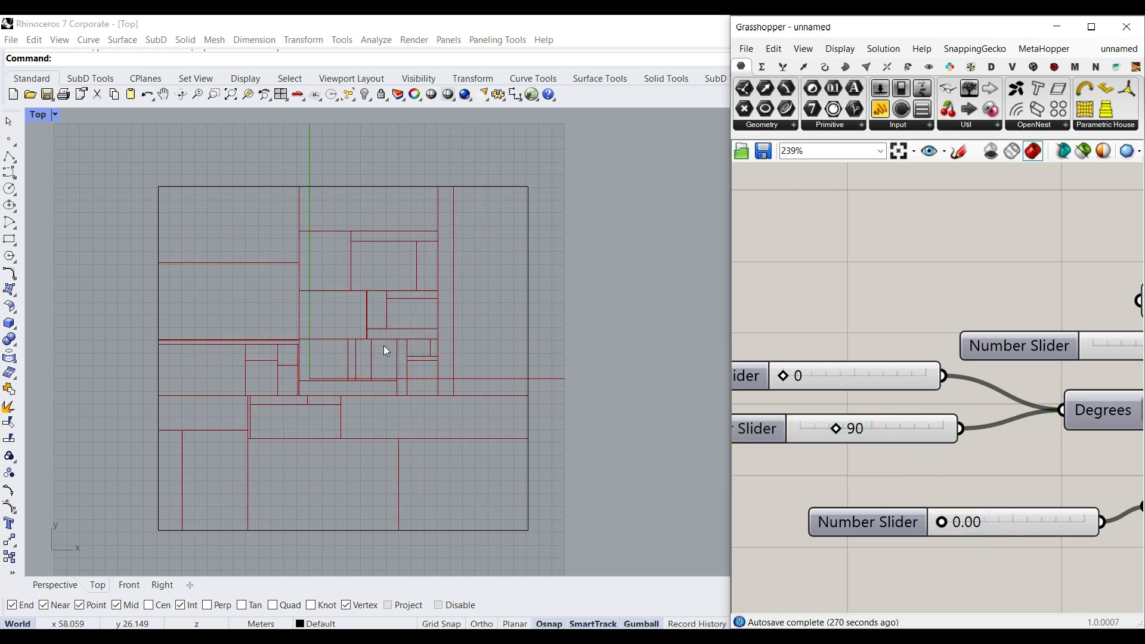
drag(942, 526, 963, 532)
right_drag(906, 517, 725, 513)
scroll(871, 514, down, 3)
right_drag(841, 523, 904, 523)
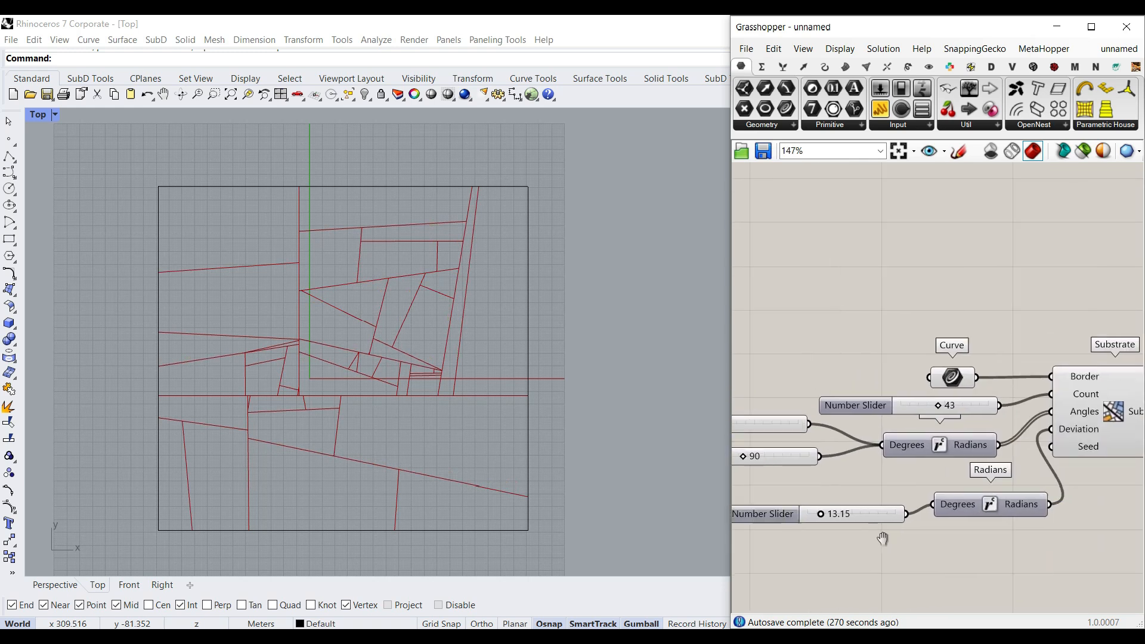
Set the deviation slider to 10 degrees.
scroll(928, 525, up, 3)
double_click(950, 521)
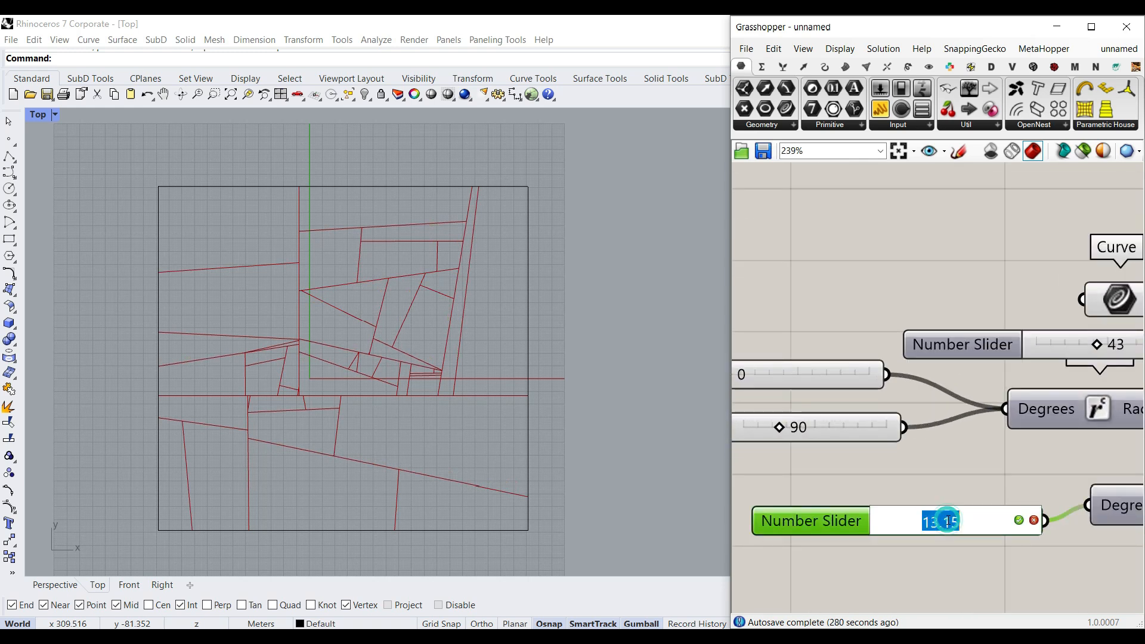
text(10)
key(Return)
Add a number slider starting at 123, connect it to the Substrate's Seed input and change it to 563.
scroll(947, 520, down, 3)
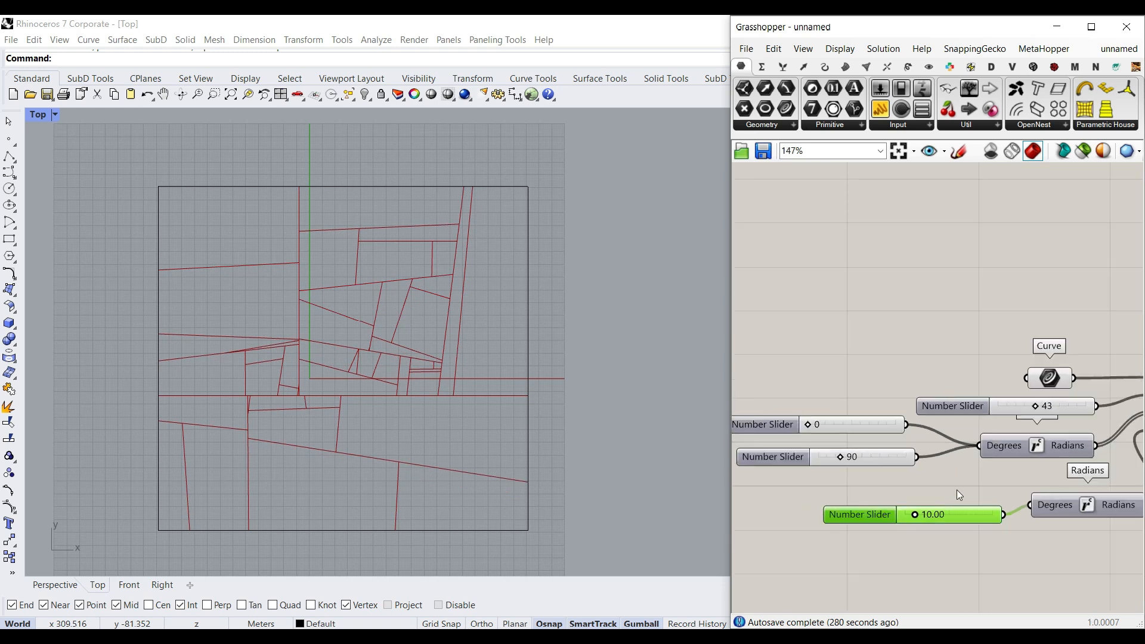
right_drag(956, 489, 924, 470)
scroll(911, 446, up, 4)
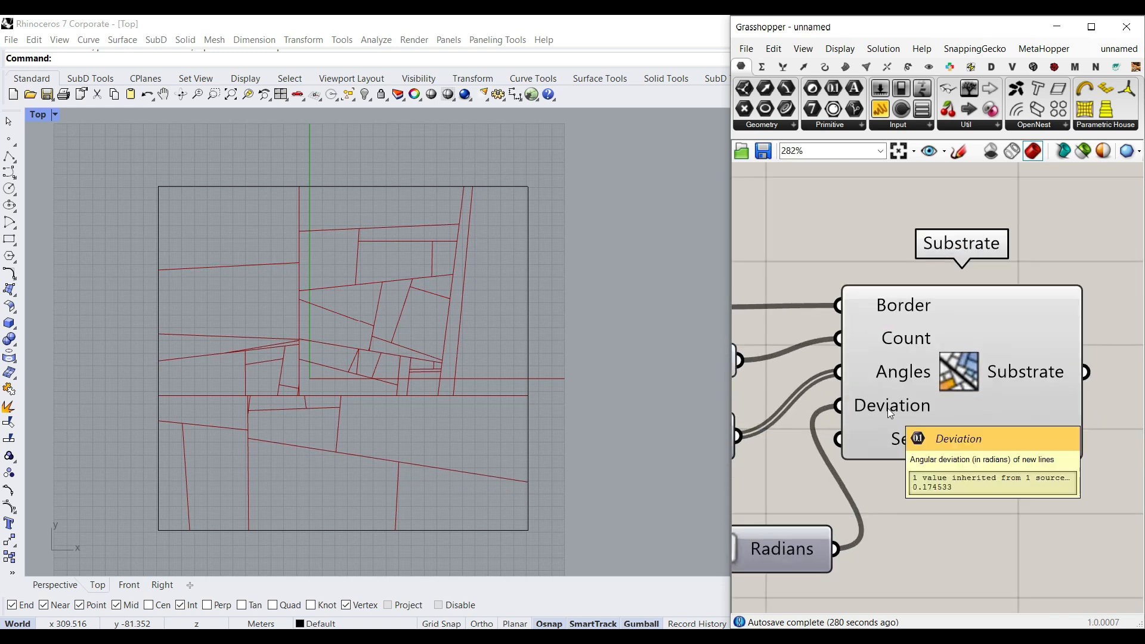
right_drag(880, 503, 1036, 395)
double_click(963, 513)
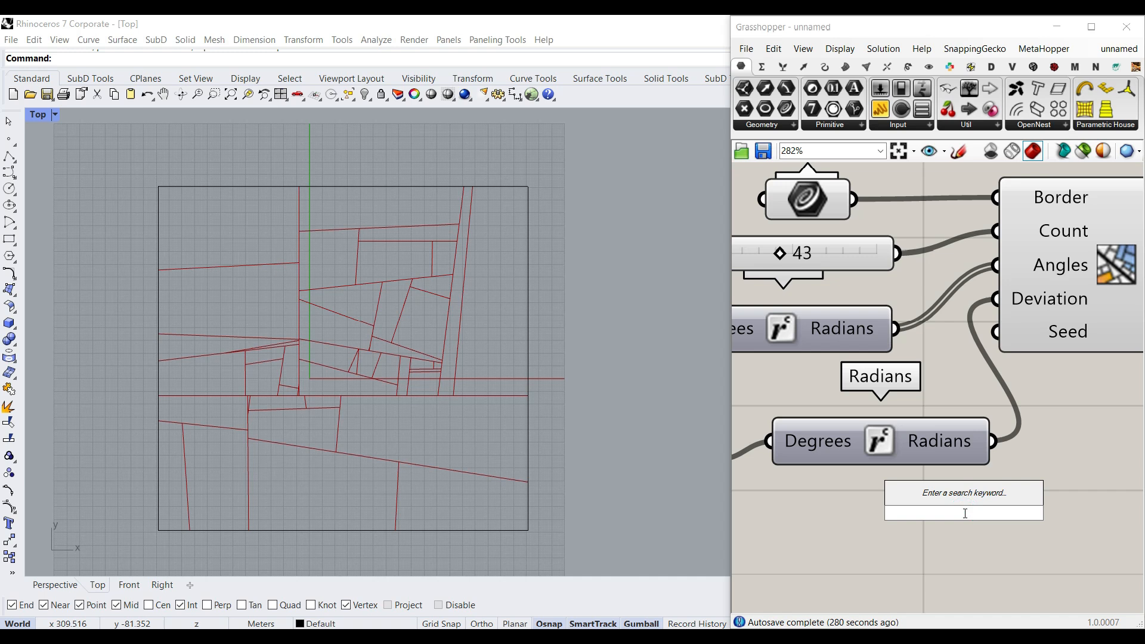
text(123)
key(Return)
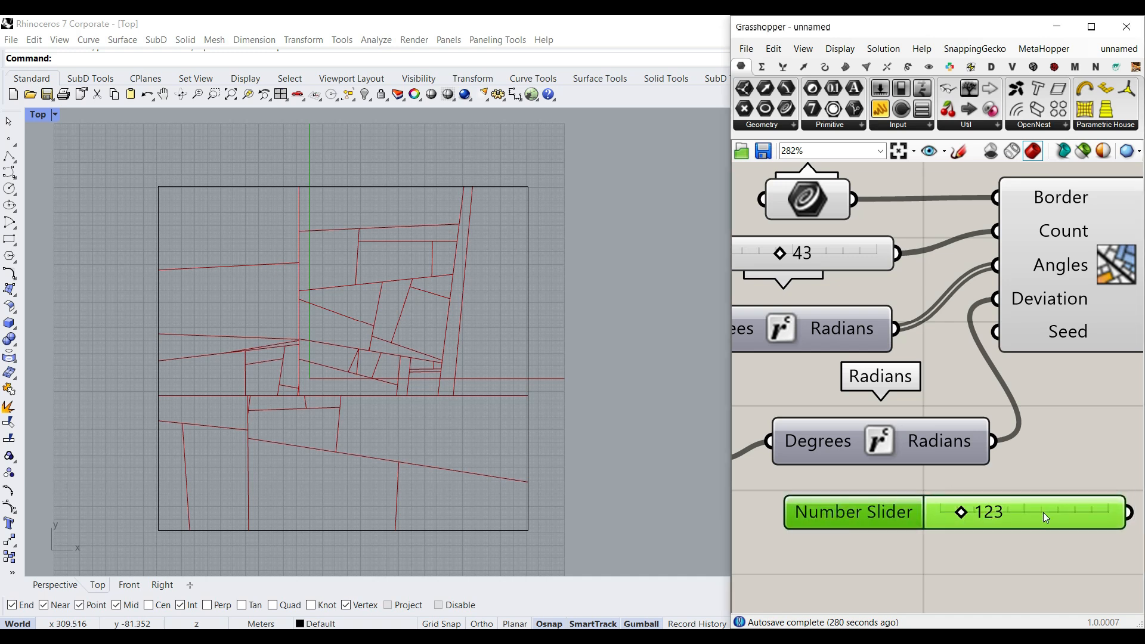
drag(1024, 544, 1014, 346)
drag(851, 542, 920, 537)
Reduce the line count slider to 4 and lower the seed value.
scroll(894, 548, down, 3)
scroll(844, 384, up, 1)
drag(844, 384, 798, 388)
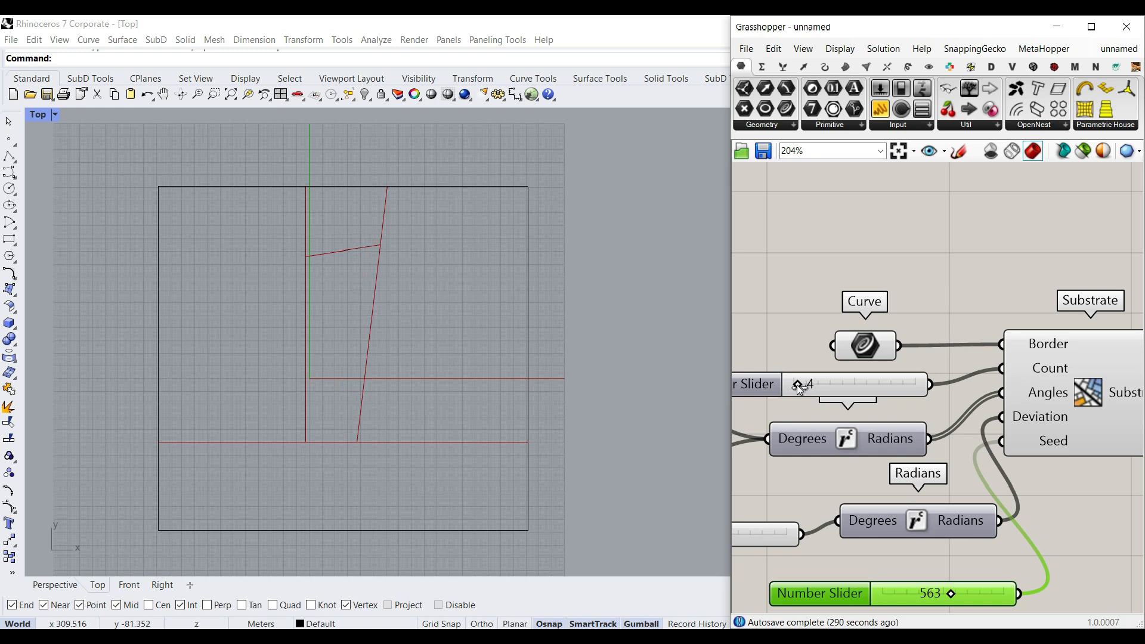
drag(951, 594, 939, 594)
Bake the Substrate output temporarily onto the Default layer and pick individual lines to inspect them.
right_drag(1036, 421, 868, 447)
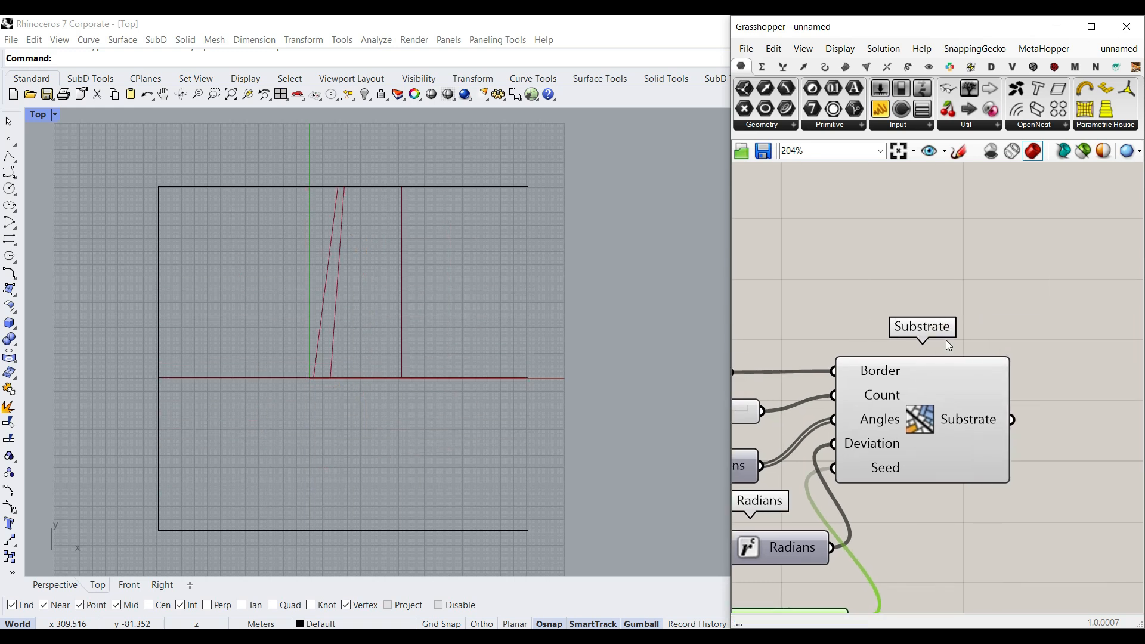
right_click(982, 419)
click(1023, 444)
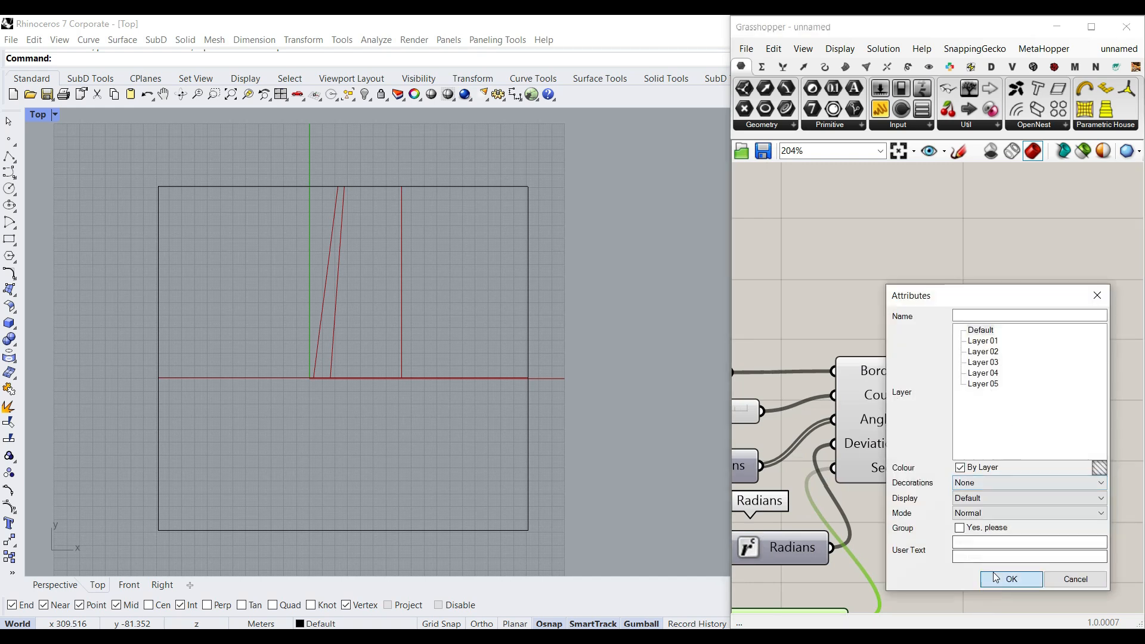
click(1010, 575)
click(326, 281)
click(354, 377)
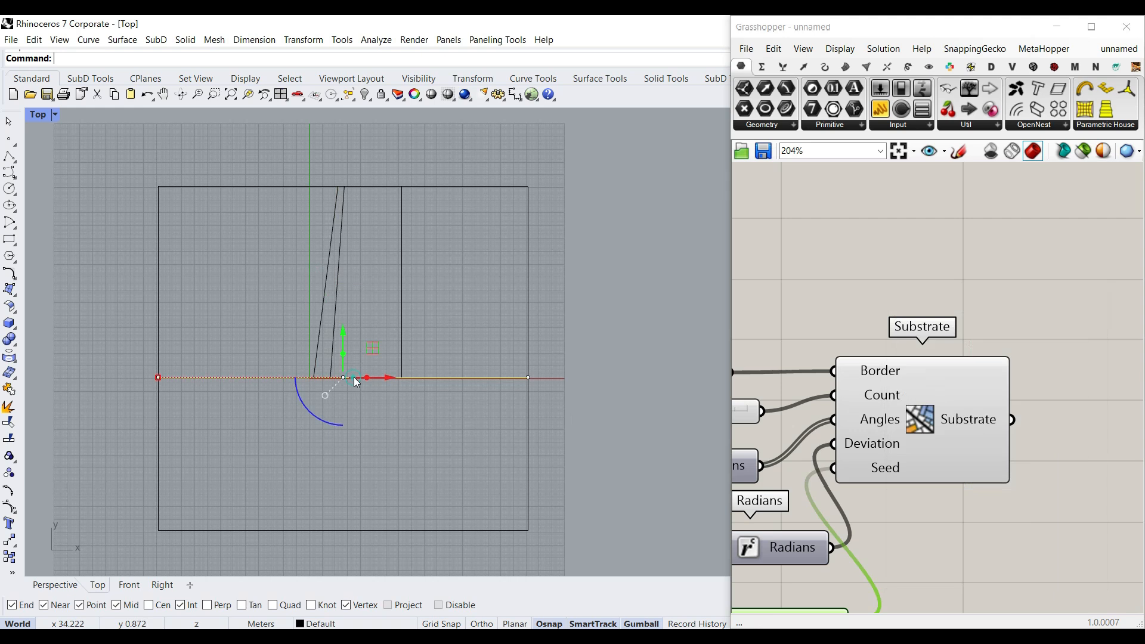
click(491, 330)
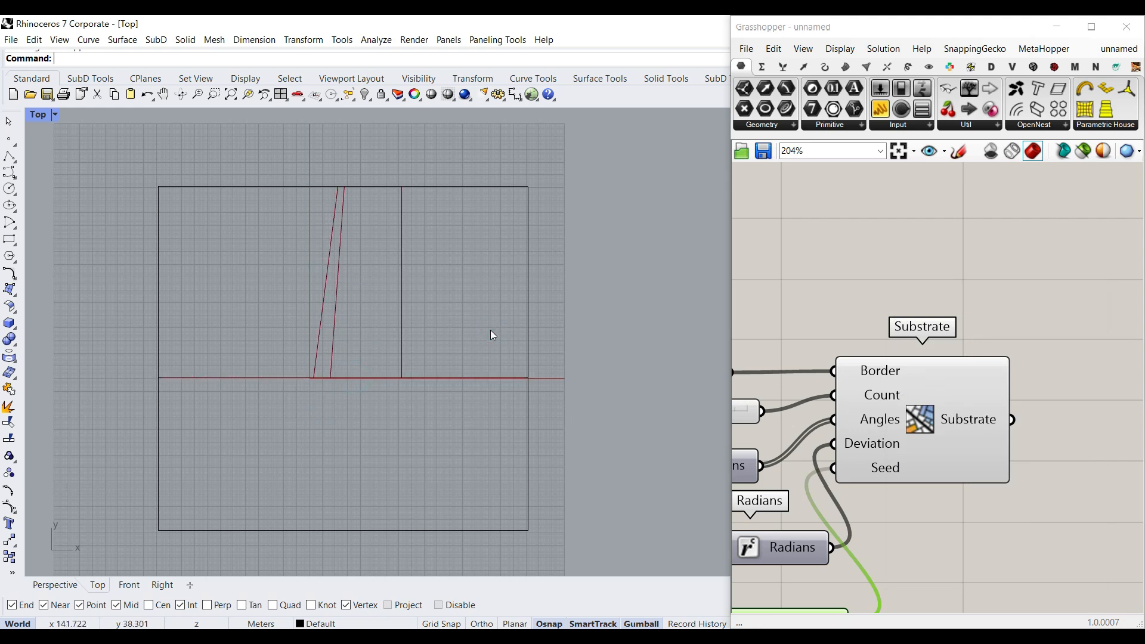
Set the seed slider to 361.
right_drag(875, 508, 987, 394)
drag(881, 508, 870, 509)
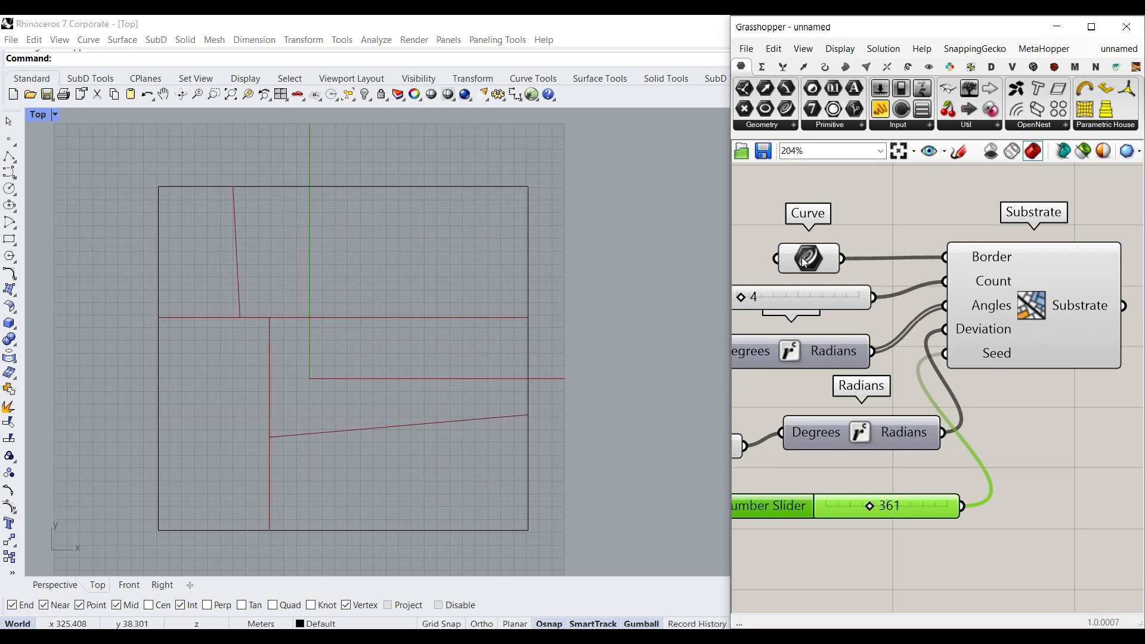
scroll(820, 412, down, 4)
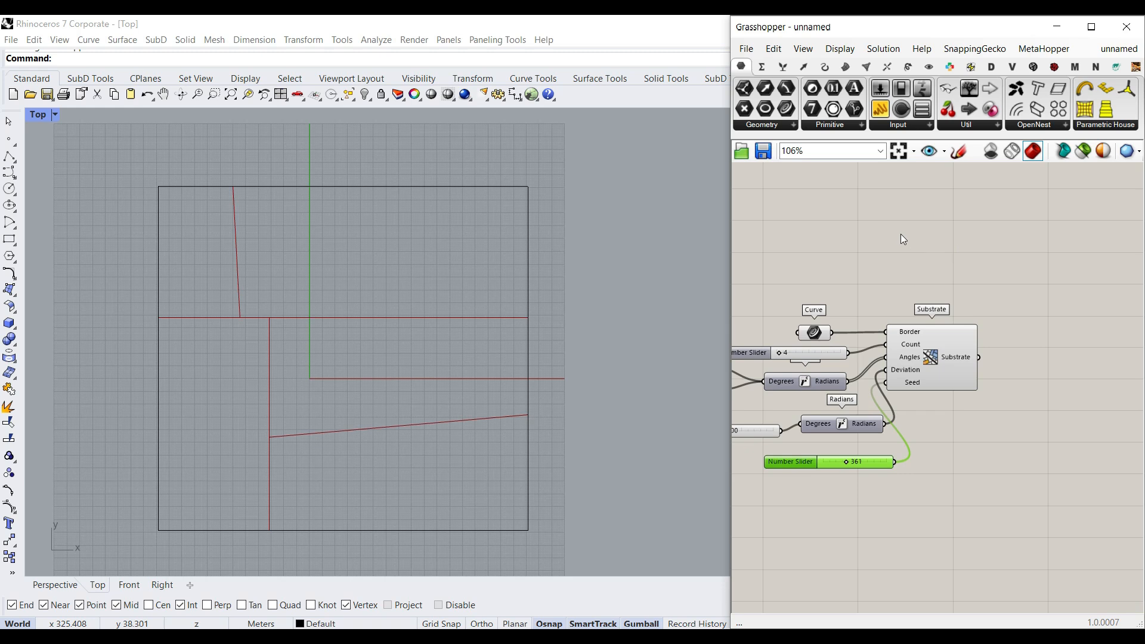
Add a Surface Split component beside the Substrate and connect the Curve component to its Surface input.
click(887, 66)
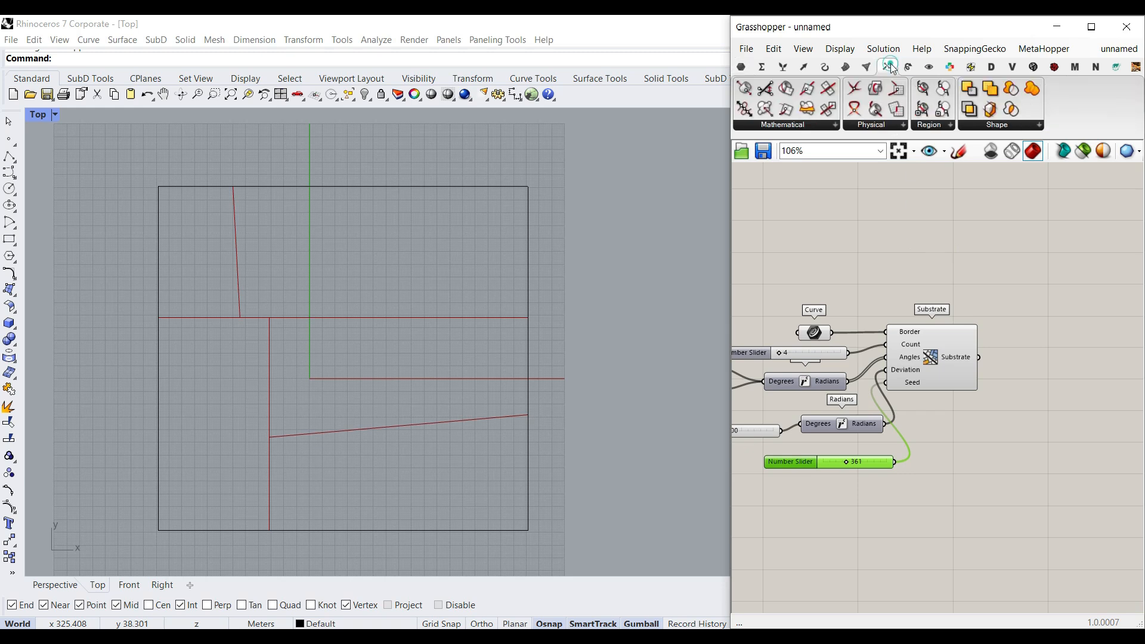
click(888, 126)
drag(906, 293, 974, 295)
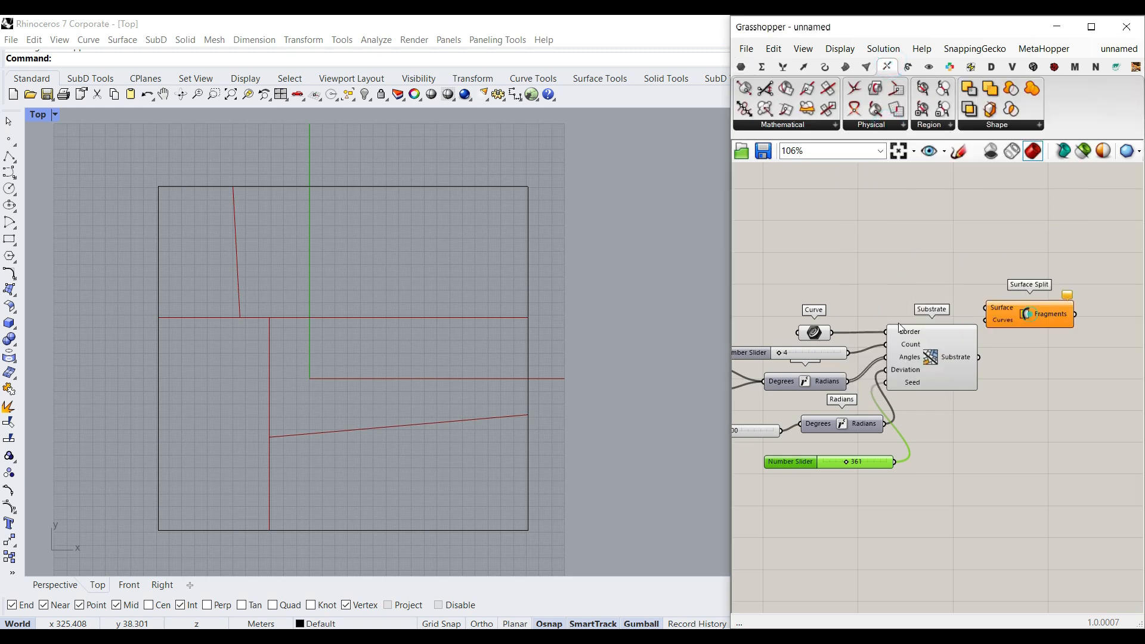
scroll(900, 327, up, 2)
click(798, 294)
mouse_move(822, 294)
mouse_down()
mouse_move(992, 316)
mouse_move(1029, 301)
mouse_up()
click(1003, 297)
click(1079, 325)
Connect the Substrate output to the Surface Split's Curves input.
scroll(1025, 322, up, 2)
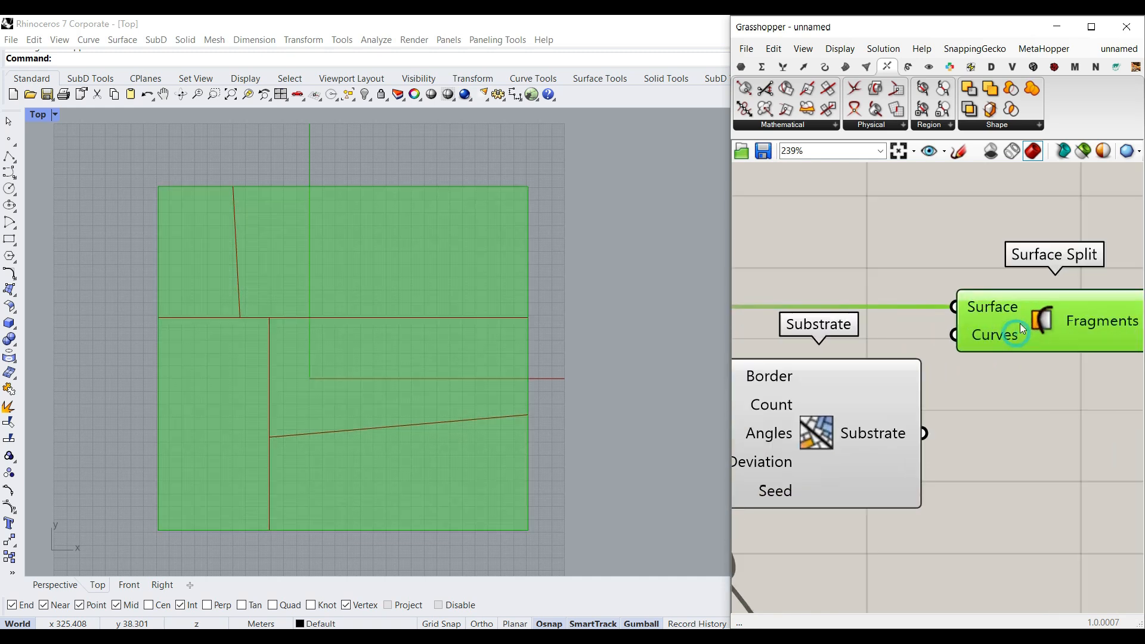
drag(925, 434, 954, 335)
click(1002, 419)
Bake the Surface Split fragments temporarily and pick individual surfaces to inspect them.
right_drag(1098, 328, 960, 359)
right_click(967, 352)
click(980, 368)
click(992, 507)
click(237, 282)
click(205, 366)
click(357, 411)
click(471, 489)
click(606, 437)
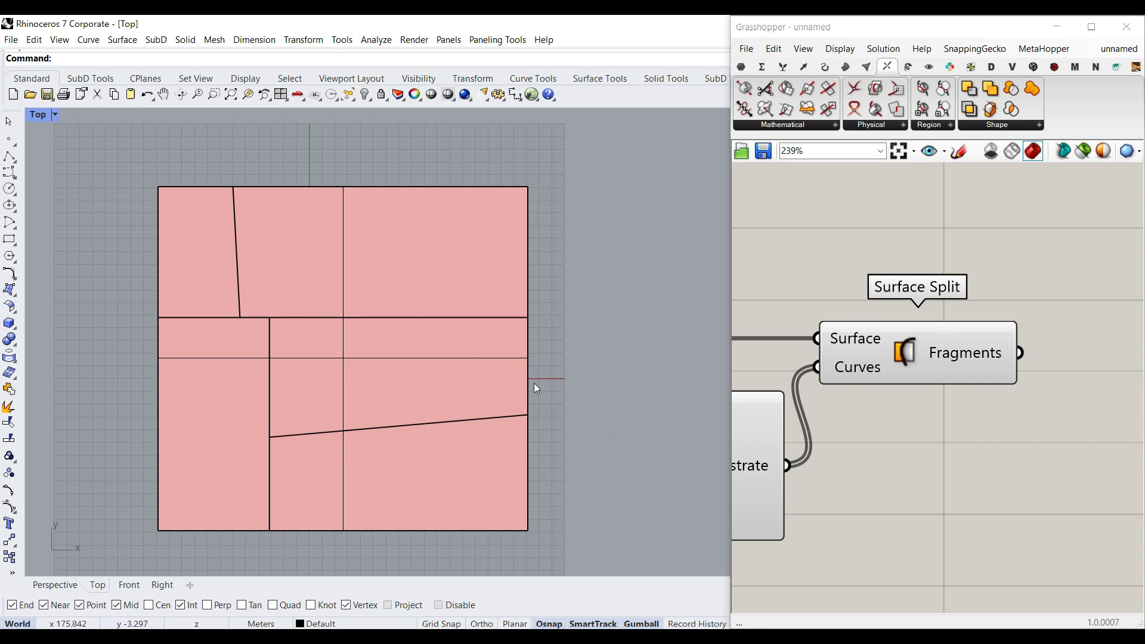
Add a Custom Preview component and connect the Surface Split fragments to its Geometry input.
scroll(555, 411, down, 4)
scroll(972, 369, down, 4)
scroll(892, 395, up, 3)
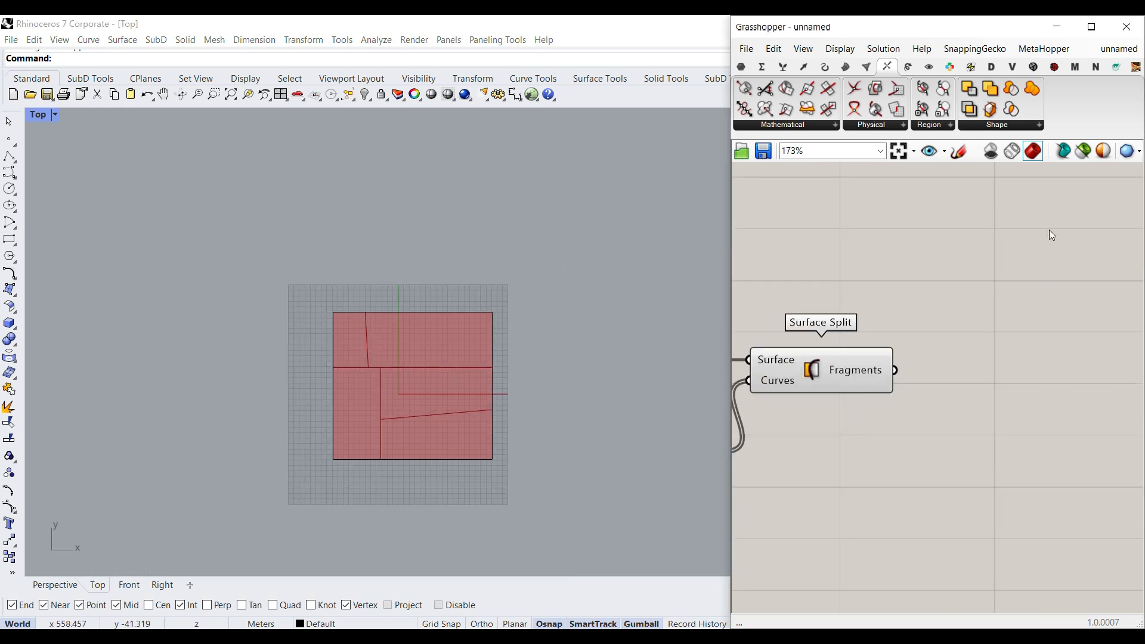
click(930, 67)
drag(1056, 120, 1005, 445)
scroll(933, 393, up, 3)
drag(859, 346, 958, 449)
drag(1056, 480, 999, 380)
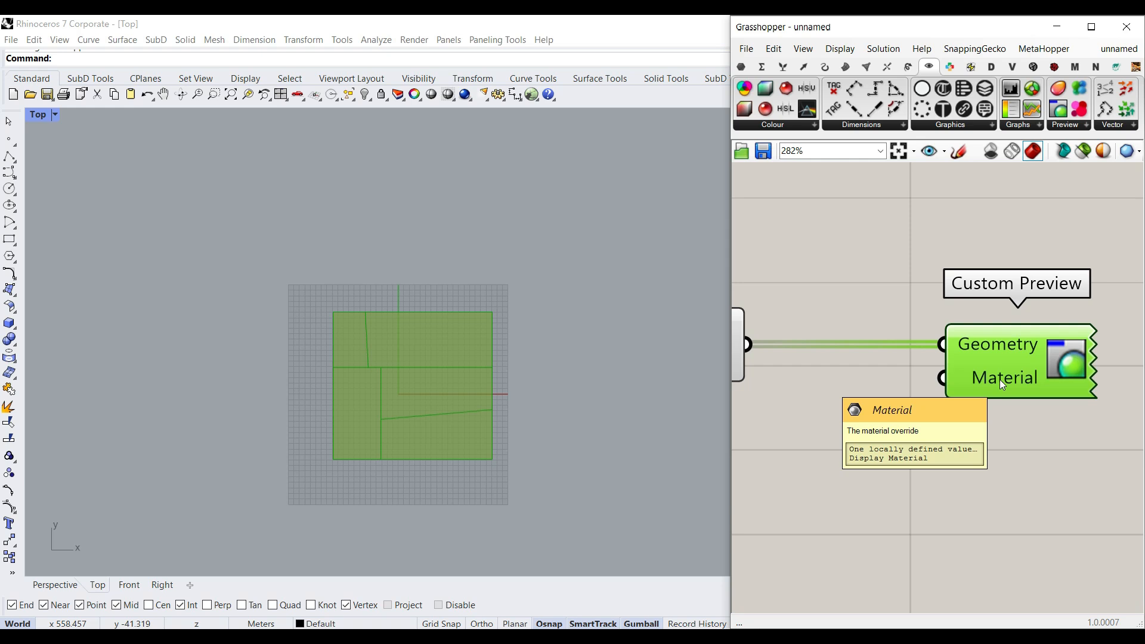
click(874, 464)
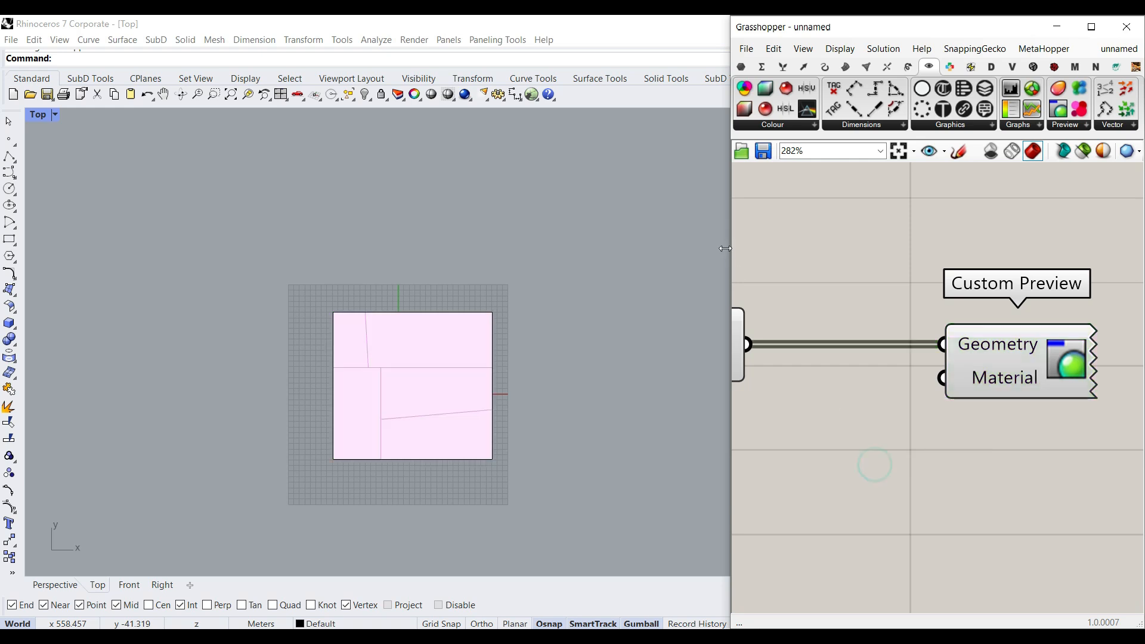
Widen the Grasshopper window and place a Random Colors component below the fragments wire.
drag(729, 248, 580, 250)
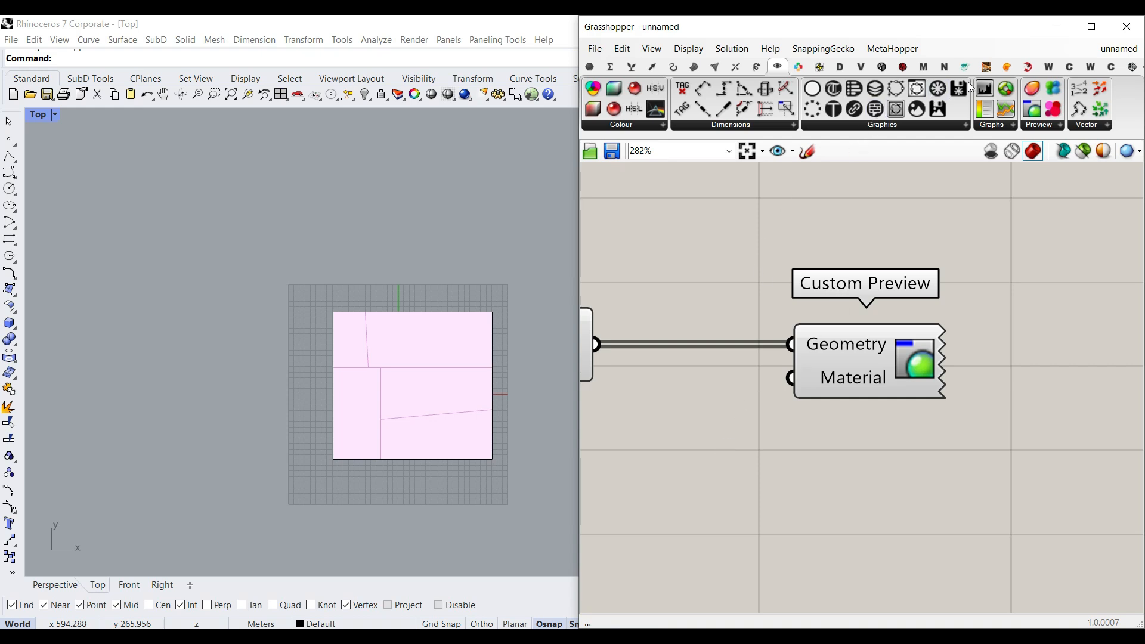
click(986, 66)
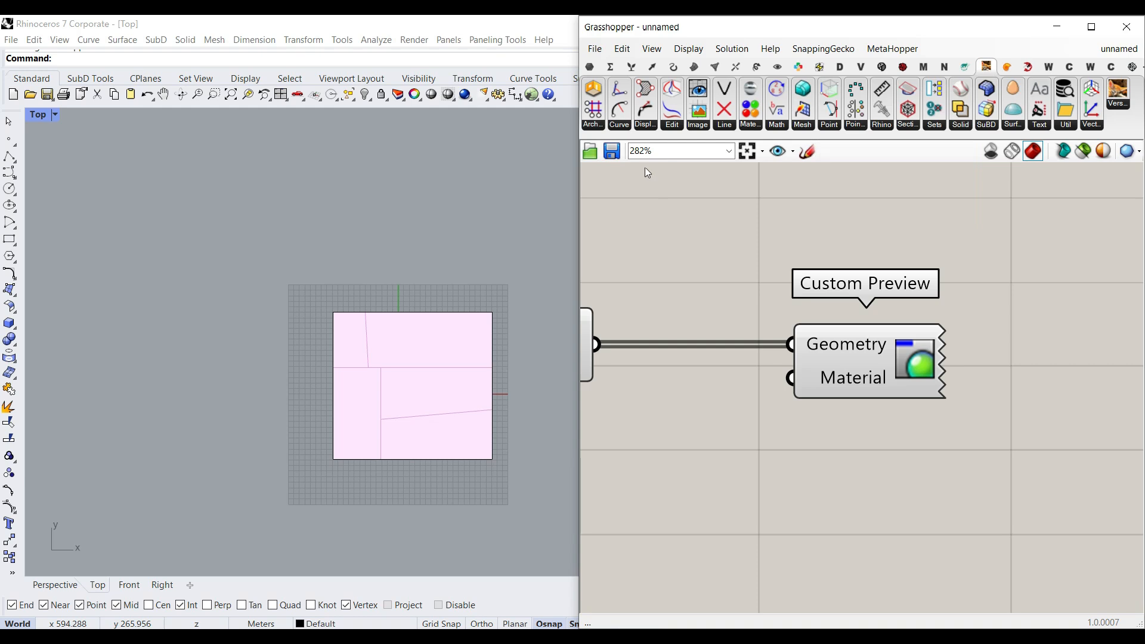
click(647, 125)
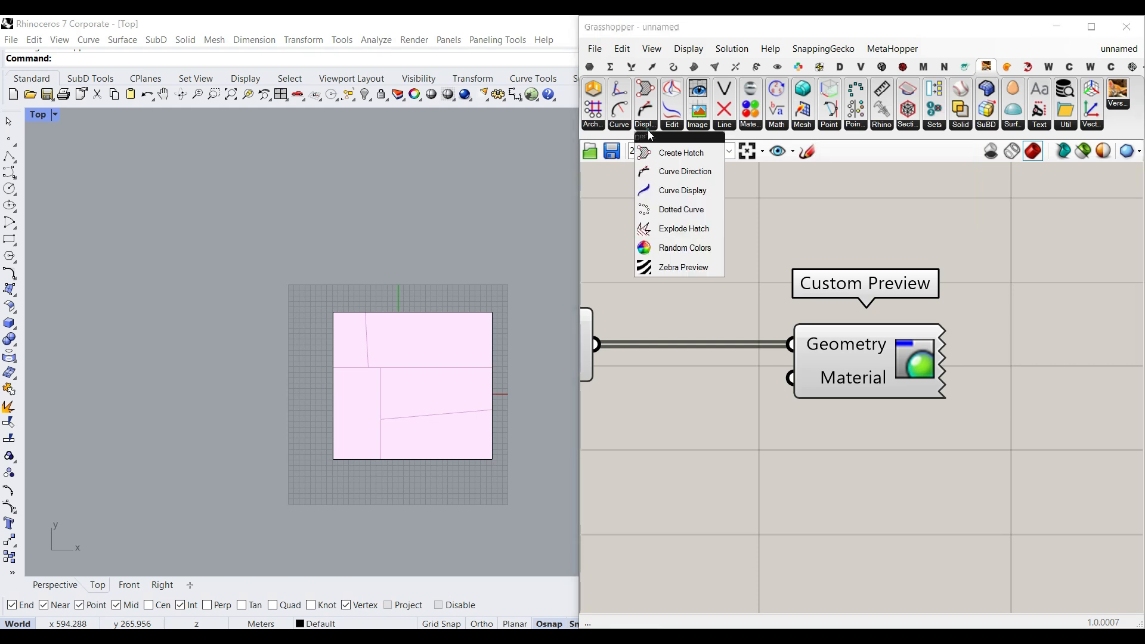
click(683, 250)
click(691, 496)
Connect the Random Colors output to the Custom Preview's Material input and align the Custom Preview with Surface Split.
right_drag(770, 501, 784, 402)
drag(798, 396, 805, 279)
drag(898, 424, 759, 266)
drag(853, 260, 1037, 259)
click(789, 335)
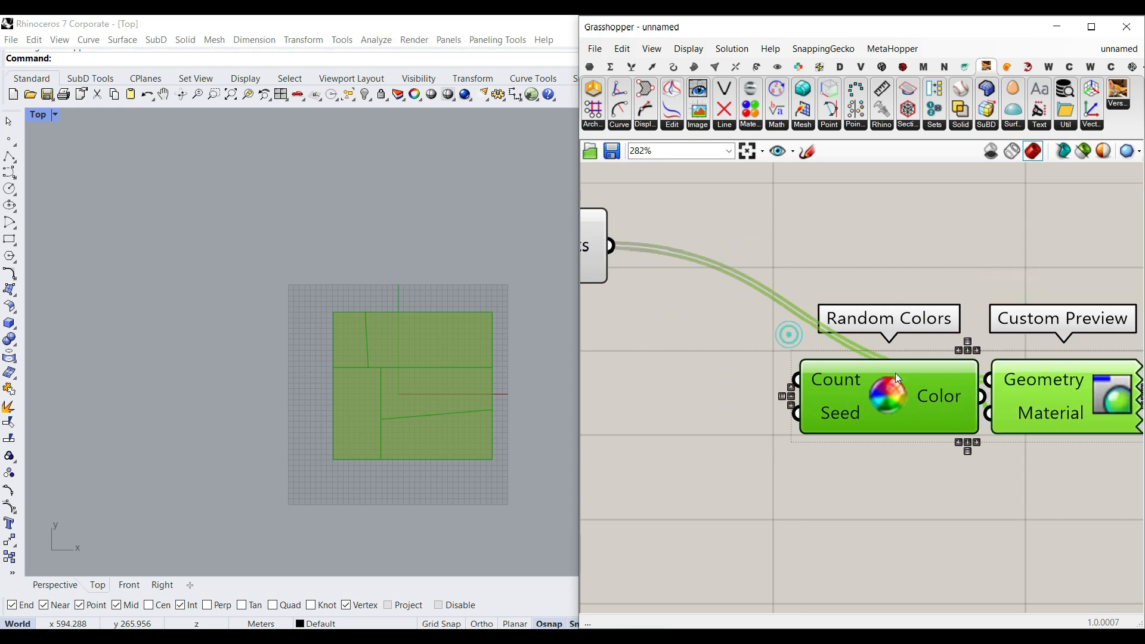
right_drag(992, 292, 978, 292)
click(977, 292)
drag(1026, 392, 1027, 257)
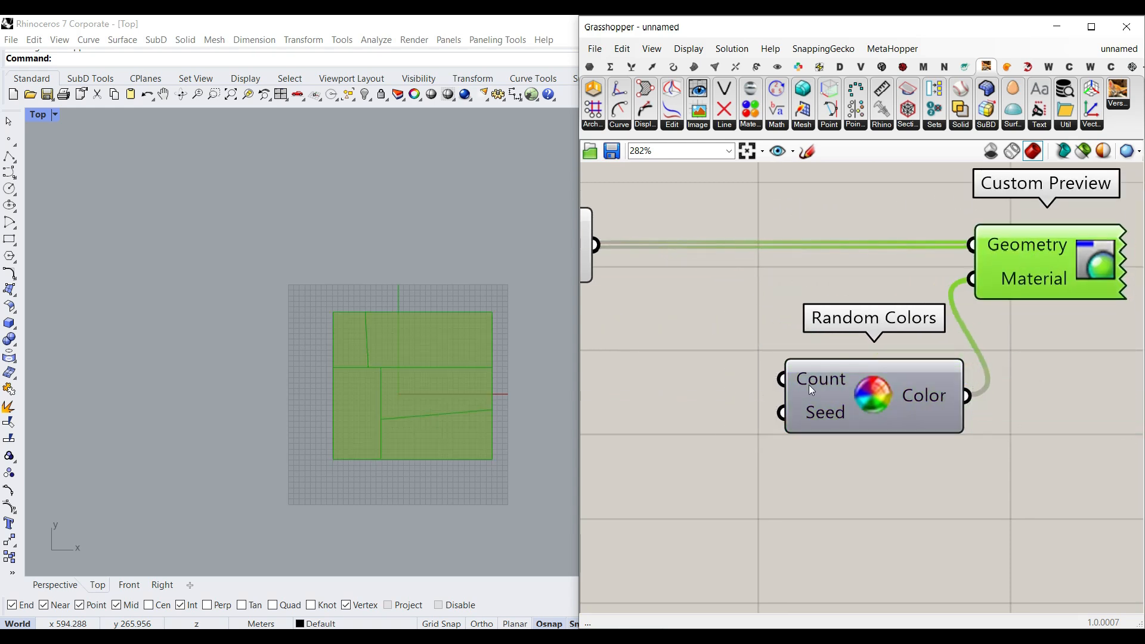
Add a List Length component, feed it the Surface Split fragments, and connect its Length output to the Random Colors Count input.
mouse_move(707, 381)
right_down()
mouse_move(840, 342)
mouse_move(726, 378)
right_up()
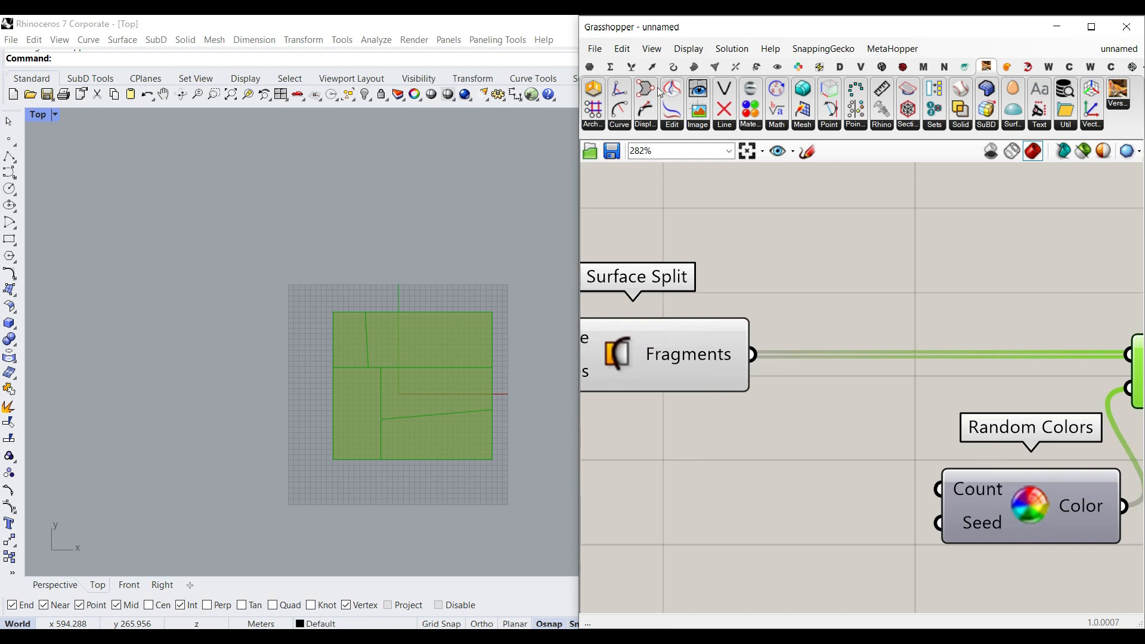
click(631, 67)
drag(599, 112, 838, 417)
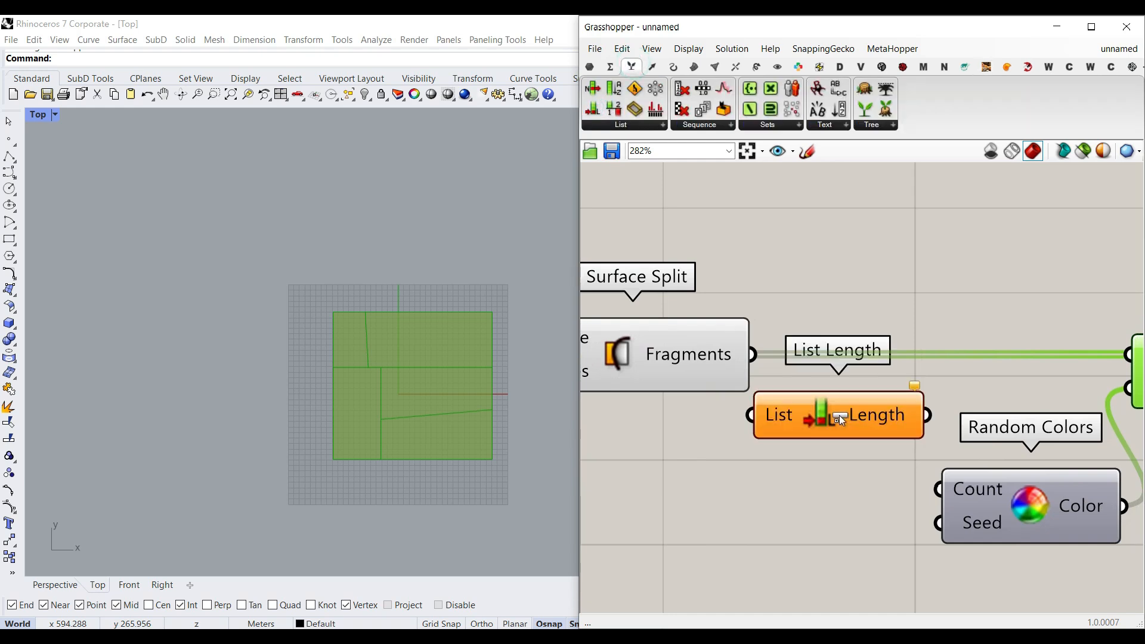
drag(771, 406, 771, 408)
right_drag(876, 430, 800, 376)
drag(794, 360, 862, 435)
Create a number slider starting at 123, connect it to the Random Colors Seed input, and set it to 379.
double_click(710, 519)
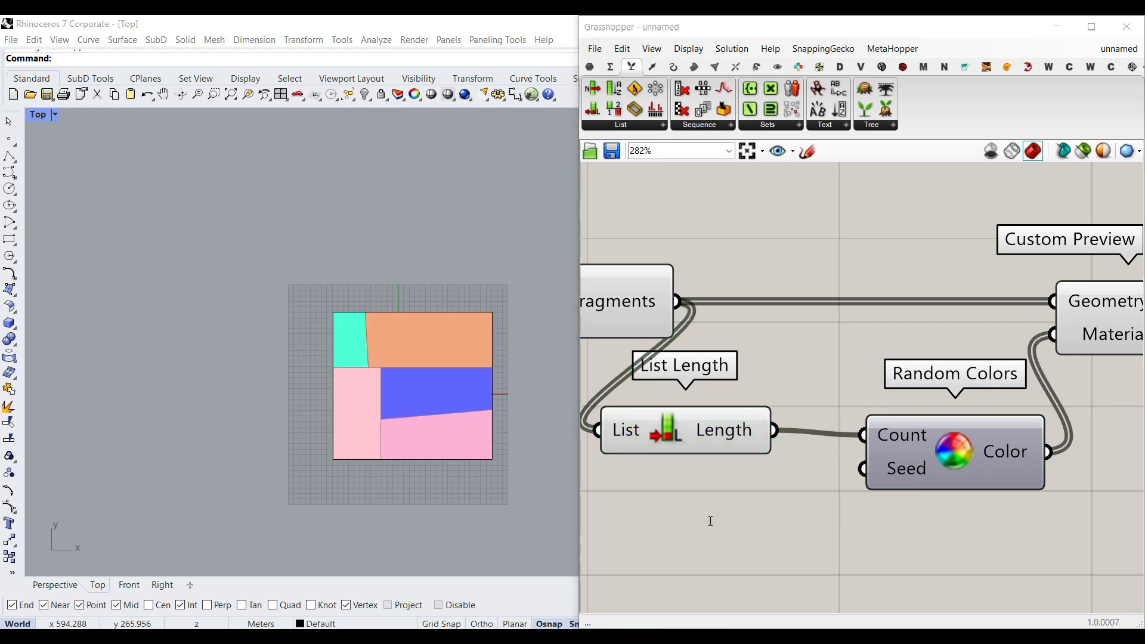
text(3)
key(Return)
drag(837, 517, 863, 469)
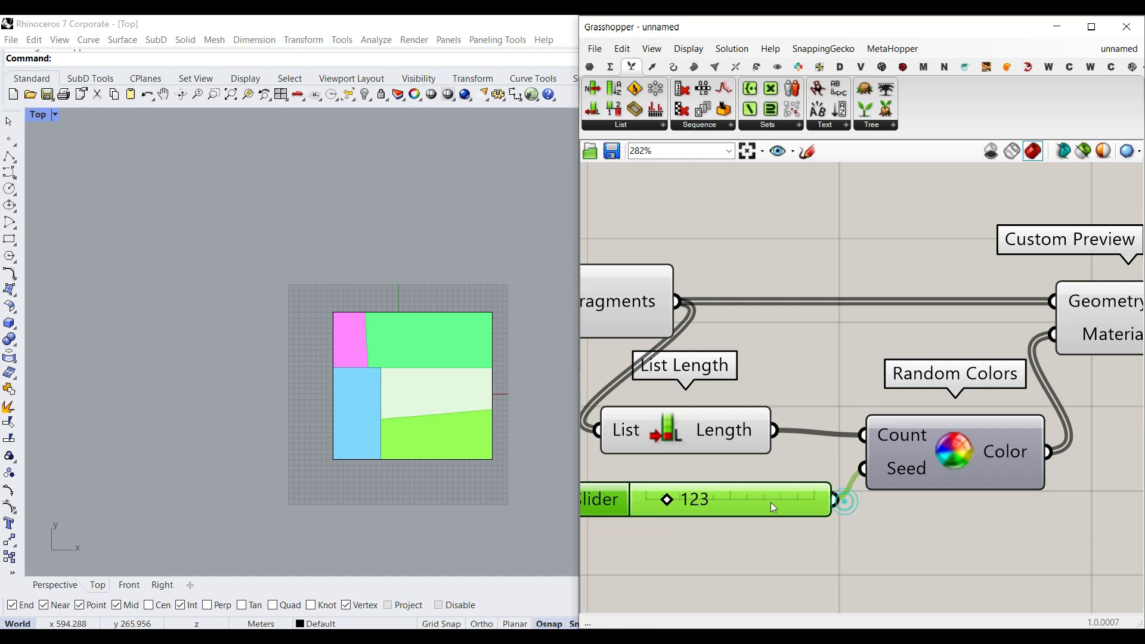
drag(666, 499, 702, 499)
Switch the Top viewport to a white-background display mode and set the Random Colors seed slider to 387.
click(44, 112)
click(107, 189)
scroll(452, 383, up, 5)
scroll(360, 365, down, 4)
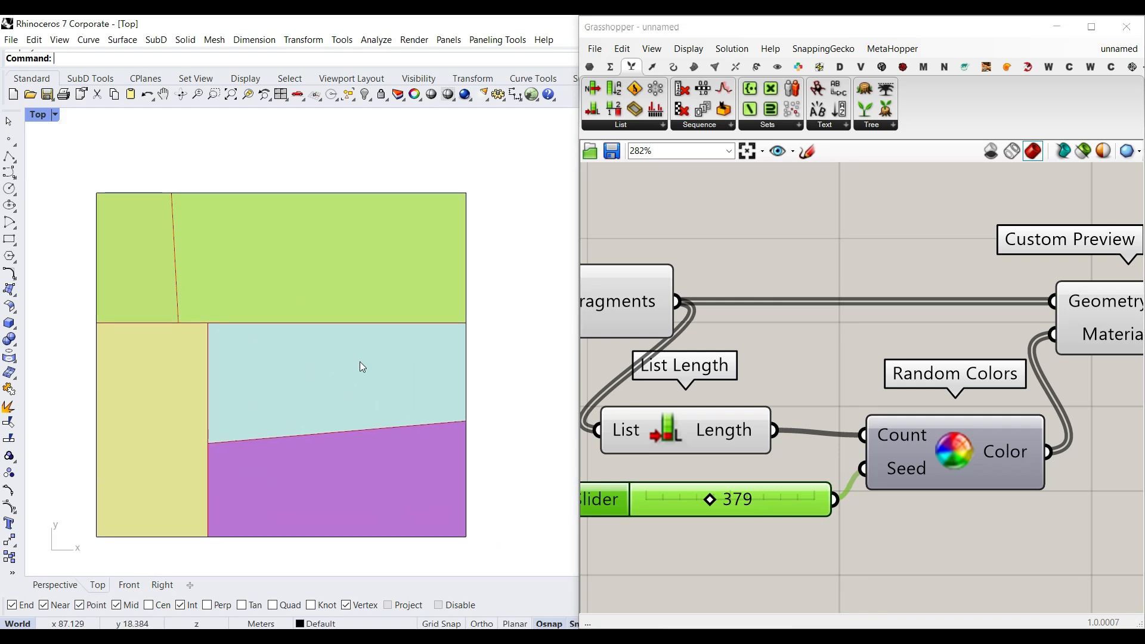
scroll(762, 437, down, 2)
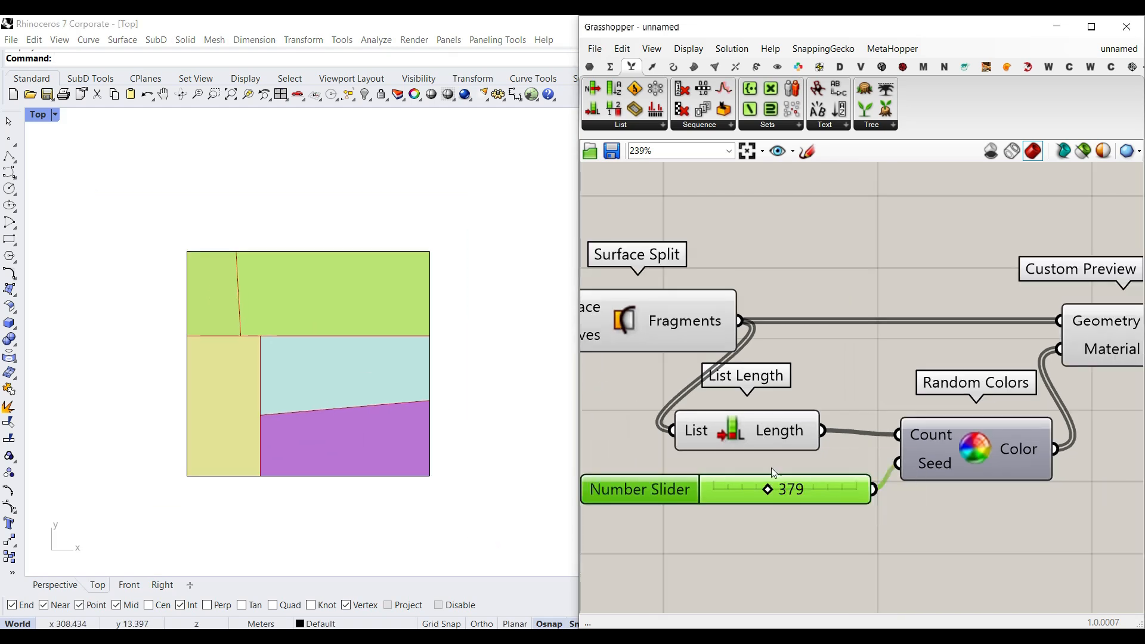
mouse_move(767, 490)
mouse_down()
mouse_move(786, 495)
mouse_move(767, 488)
mouse_up()
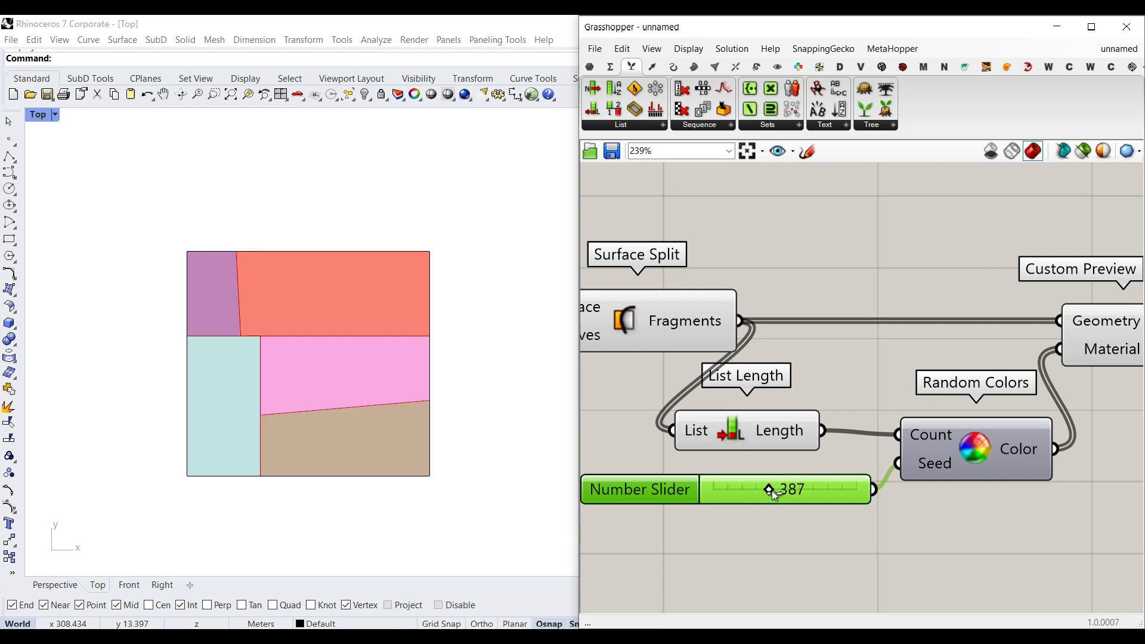
Set the Substrate's Count slider to 18 and its second angle slider to 111 degrees.
scroll(769, 488, down, 4)
scroll(792, 404, up, 4)
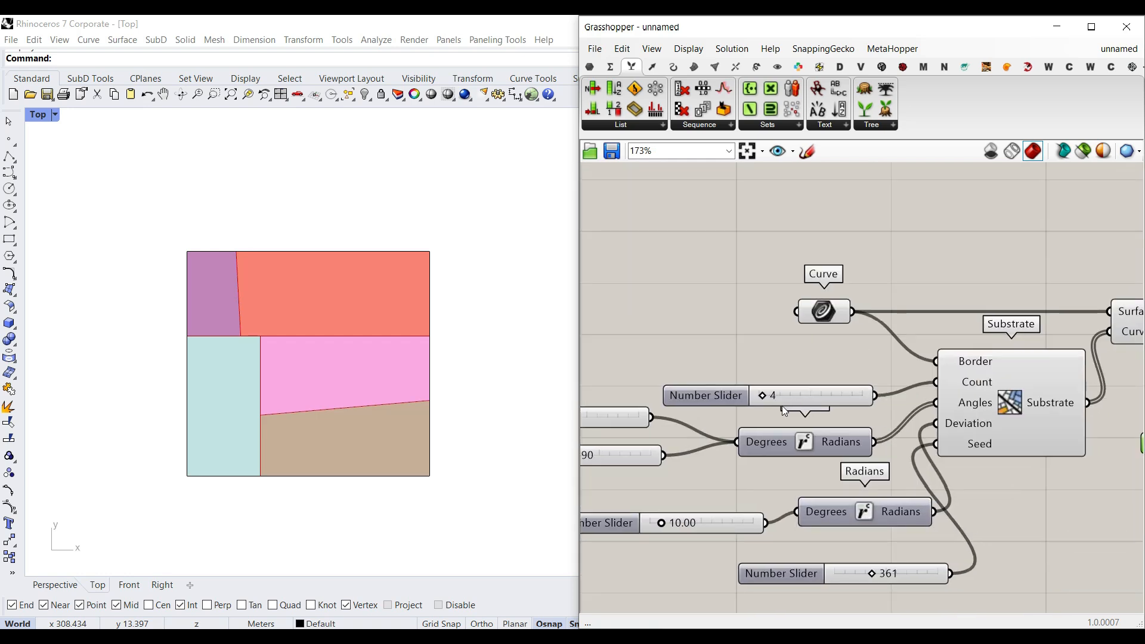
drag(759, 397, 776, 396)
right_drag(776, 396, 962, 342)
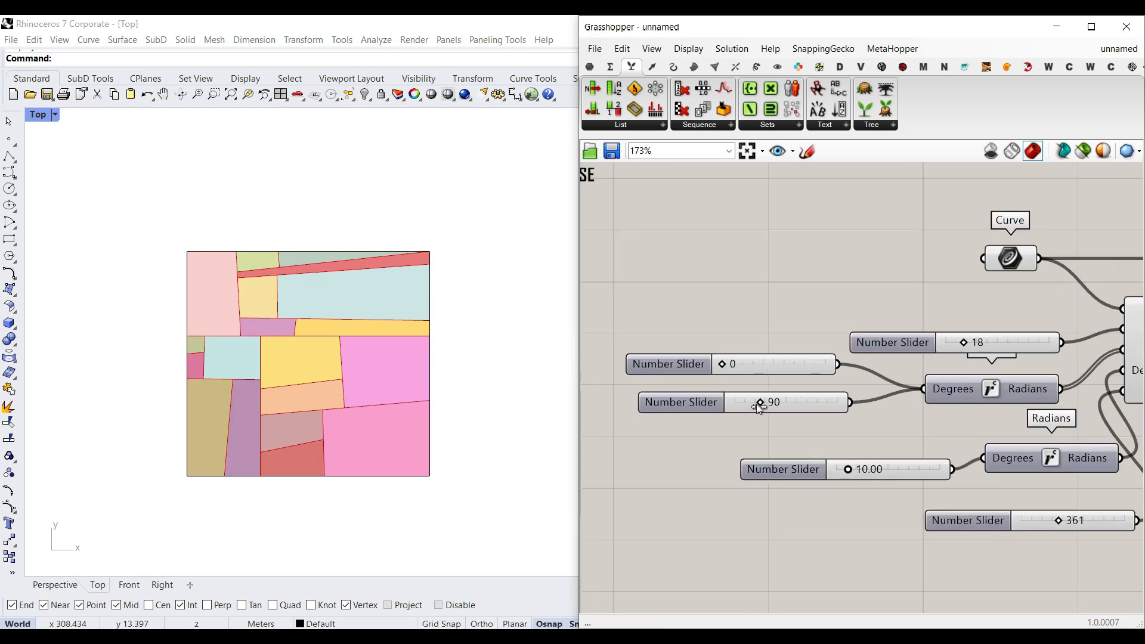
mouse_move(758, 403)
mouse_down()
mouse_move(775, 406)
mouse_move(763, 405)
mouse_up()
scroll(790, 467, up, 3)
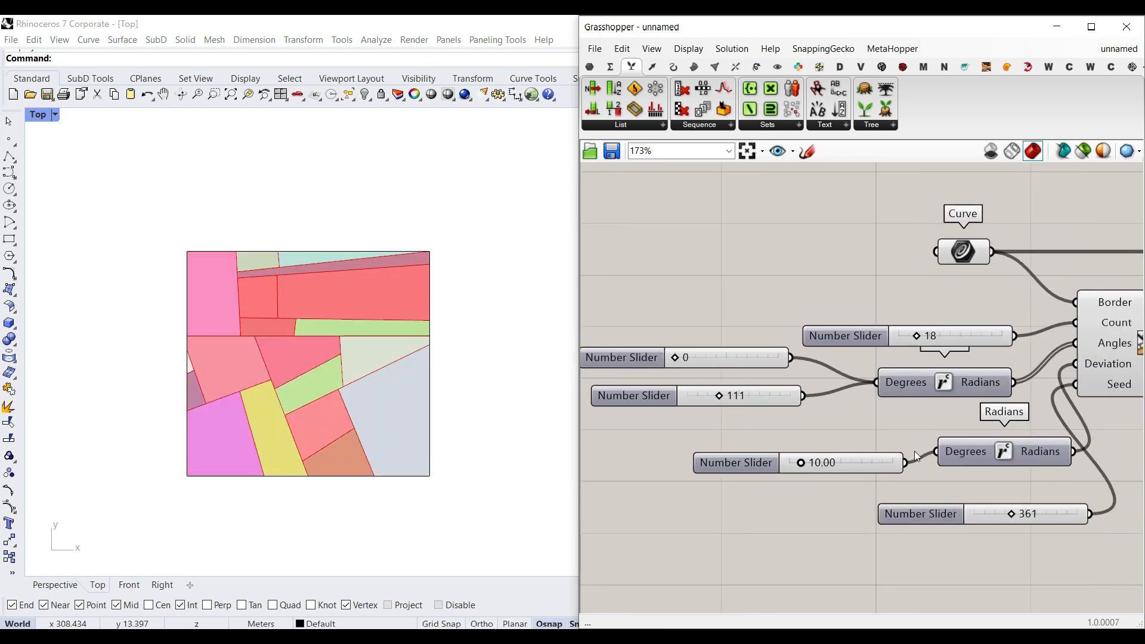
Set the Substrate's deviation angle slider to 0.00 and its Seed slider to 386.
drag(790, 466, 738, 467)
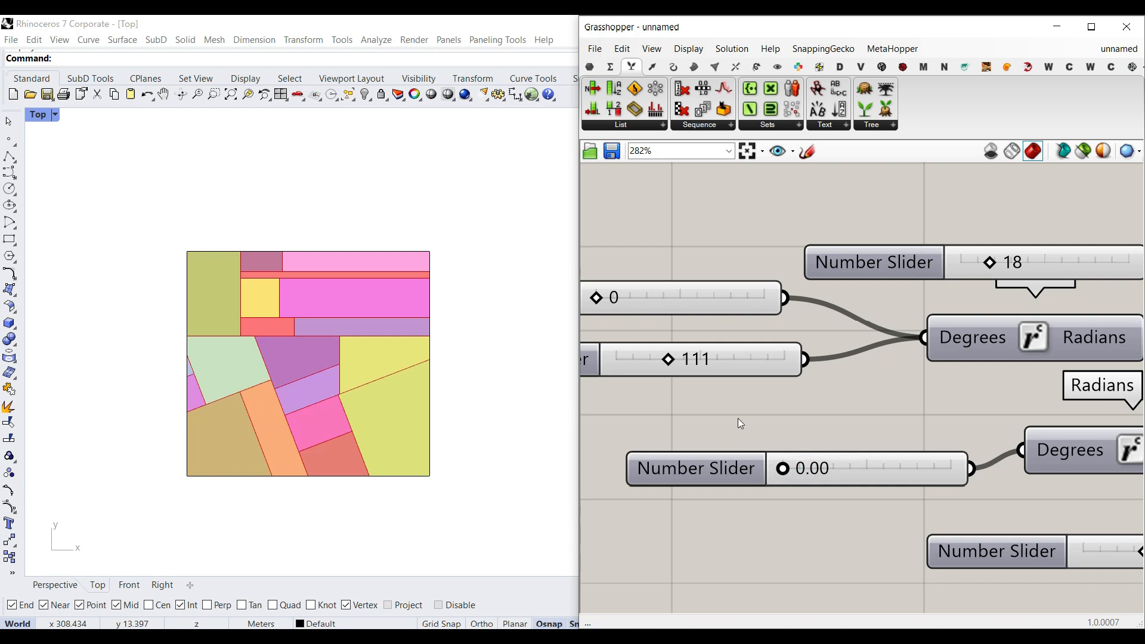
scroll(738, 418, down, 3)
scroll(956, 530, up, 3)
mouse_move(874, 466)
mouse_down()
mouse_move(906, 467)
mouse_move(877, 466)
mouse_up()
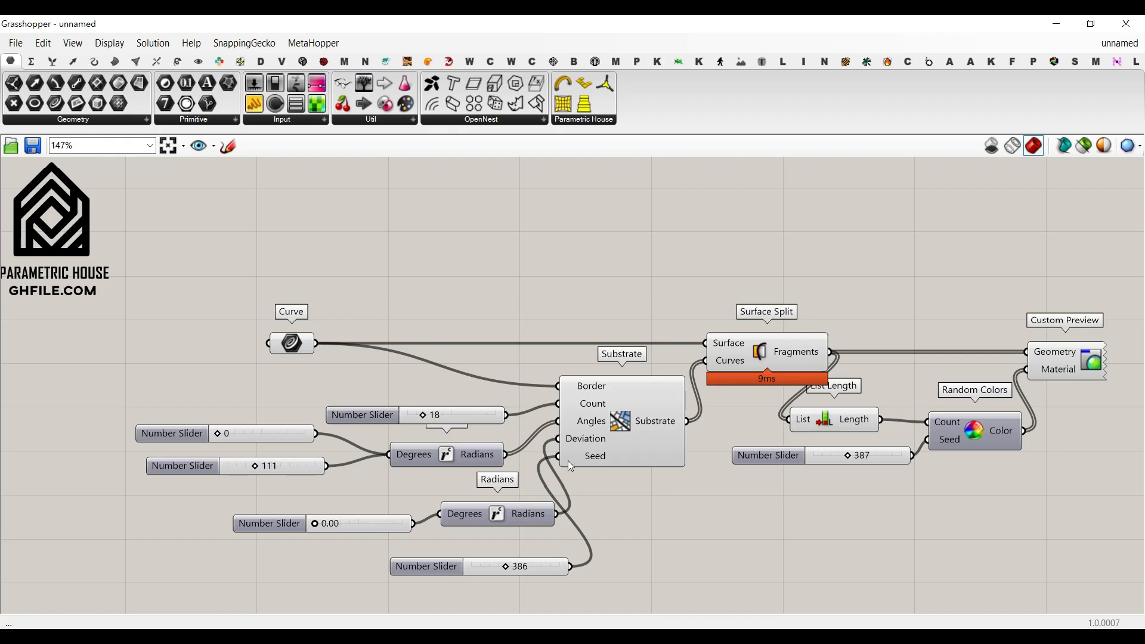